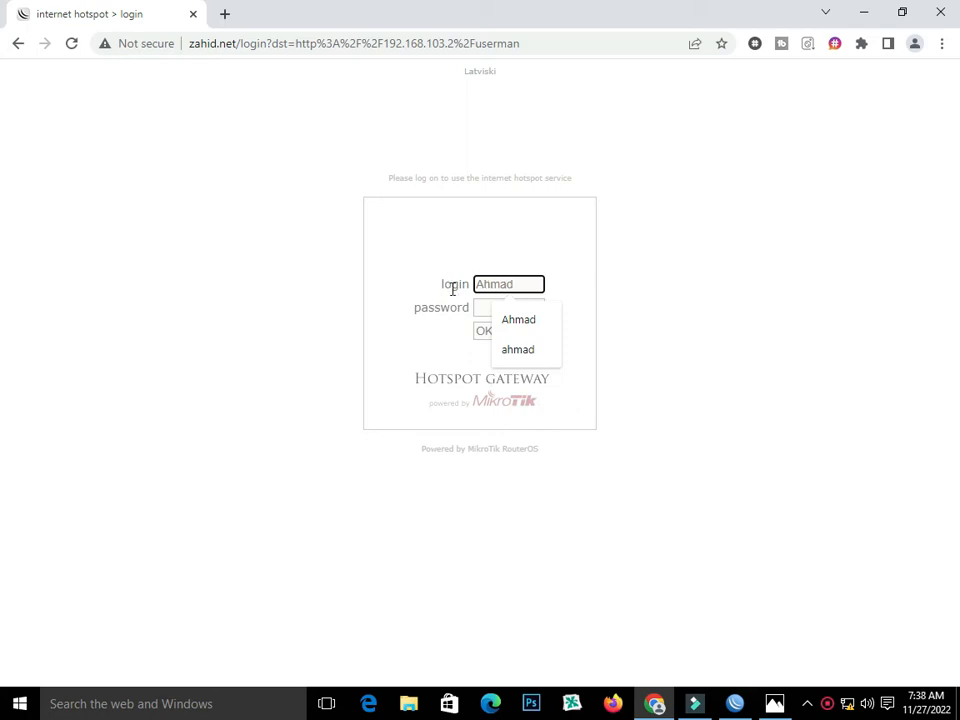
Log in to the hotspot gateway with the account password, and sign in to User Manager as admin.
left_click(477, 305)
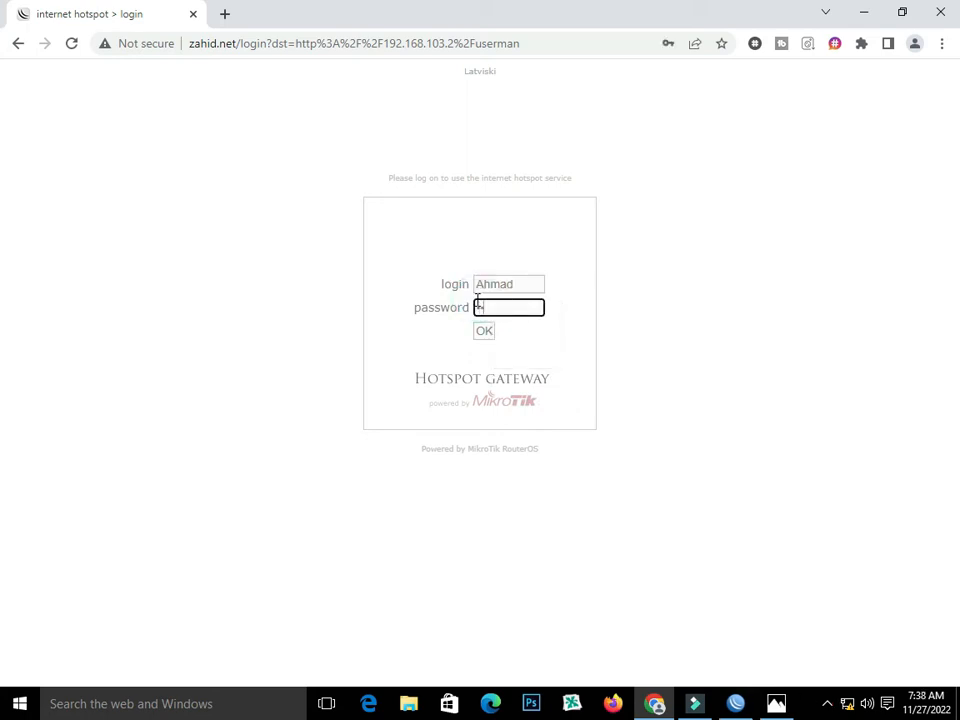
key("Return")
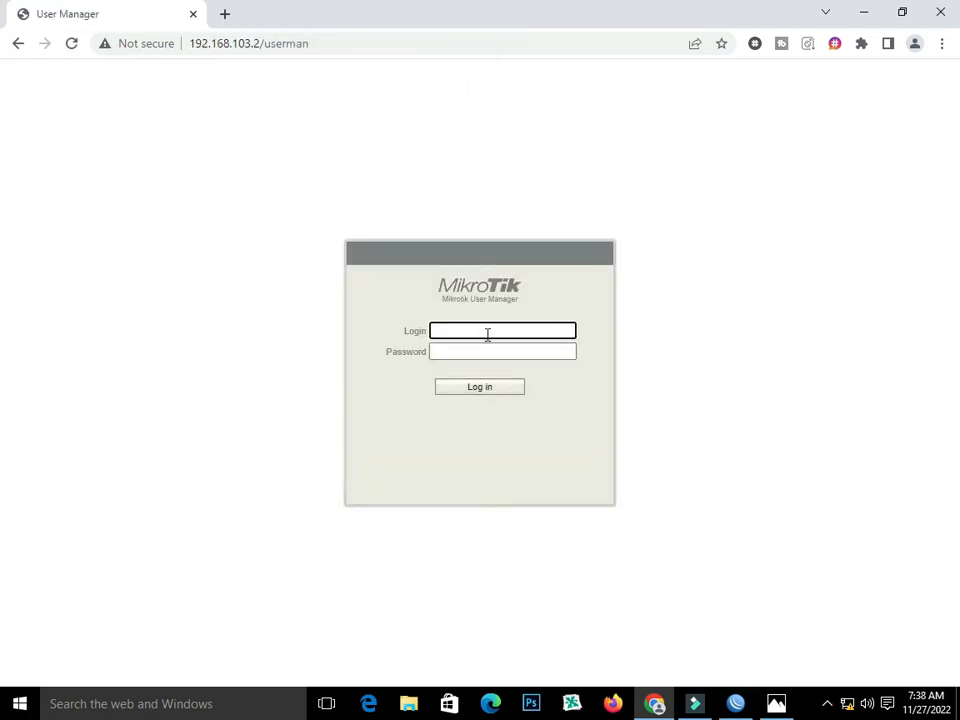
left_click(484, 389)
left_click(484, 330)
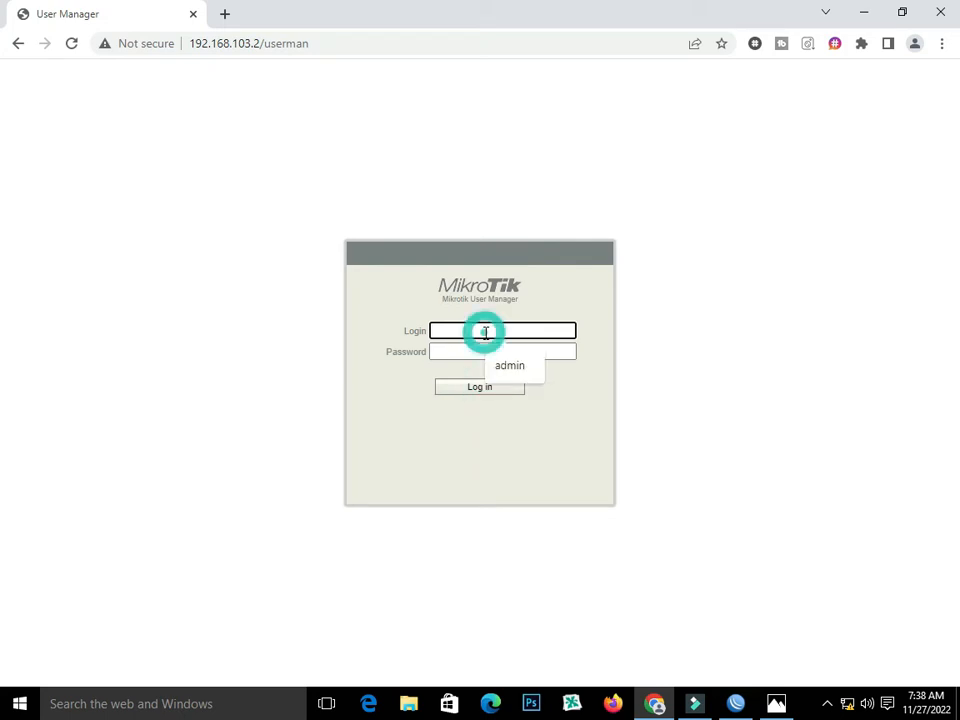
left_click(490, 369)
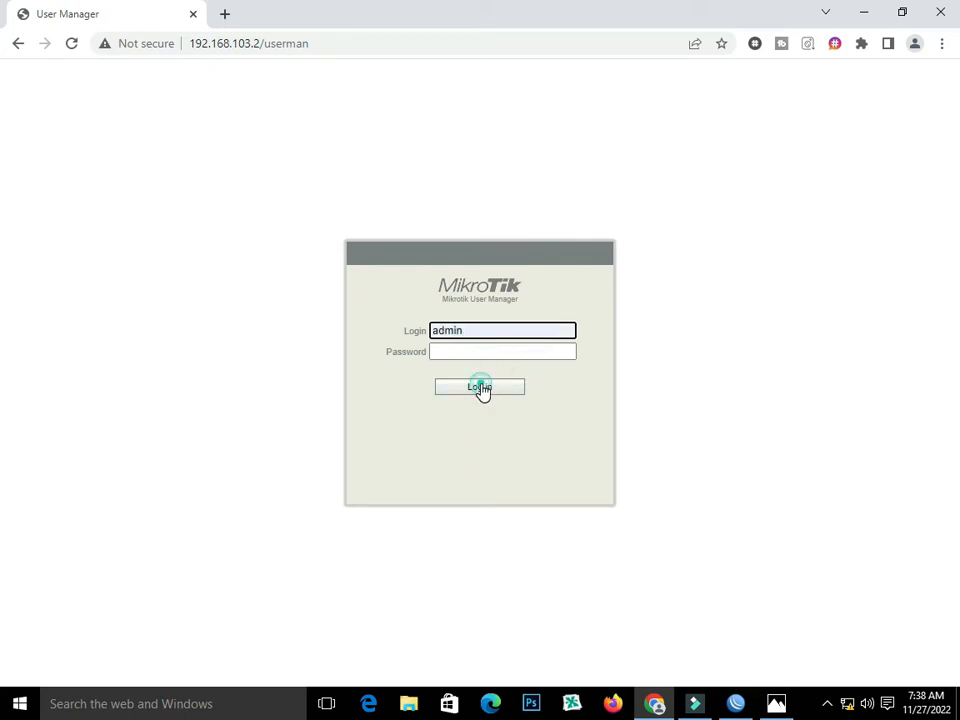
left_click(482, 389)
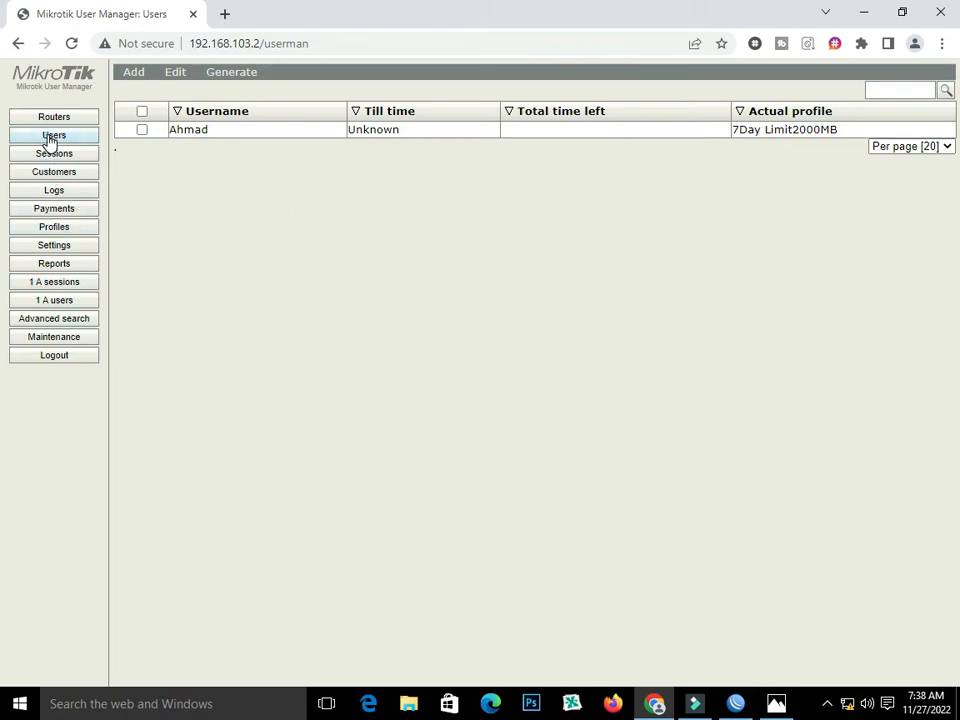
Start a batch addition of 12 users with username prefix 10, username length 6 and the 10Day 3000MB profile.
left_click(133, 75)
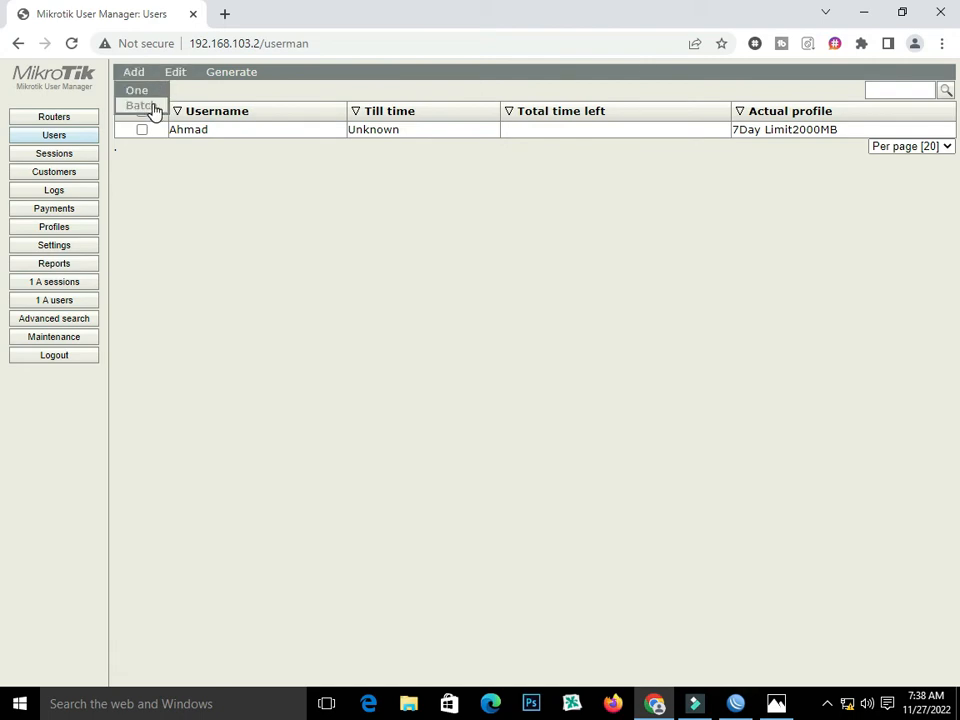
left_click(148, 105)
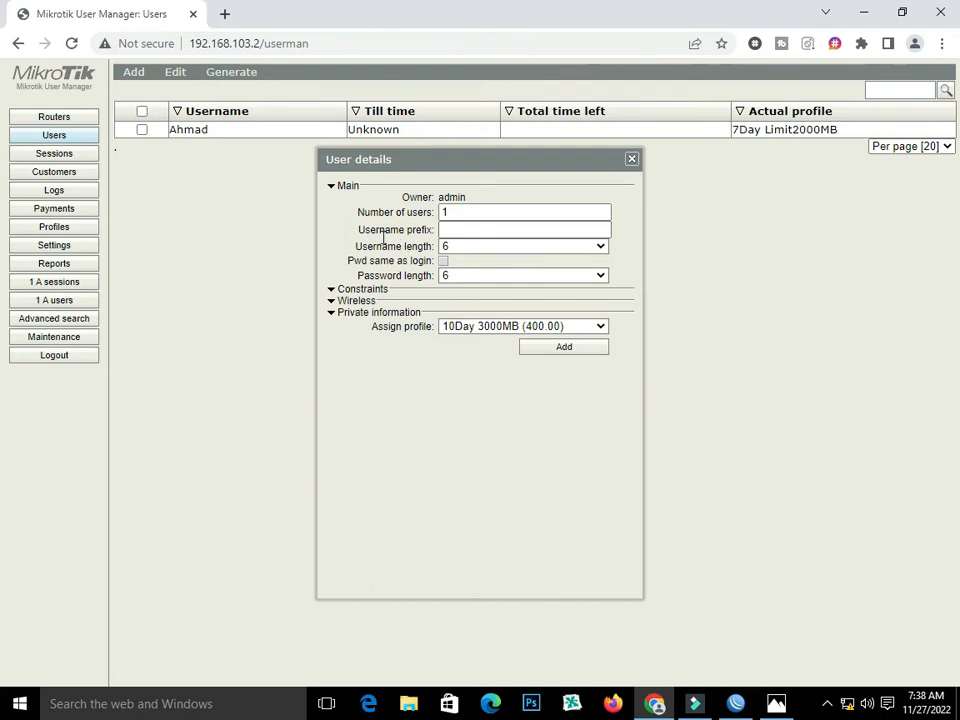
double_click(484, 213)
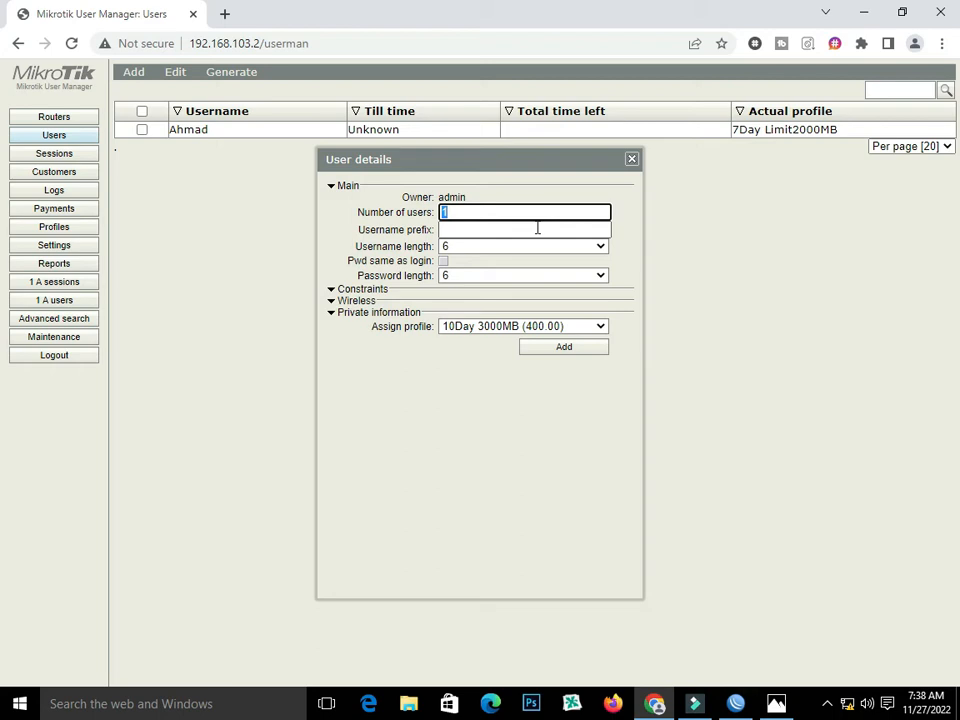
type("12")
left_click(505, 234)
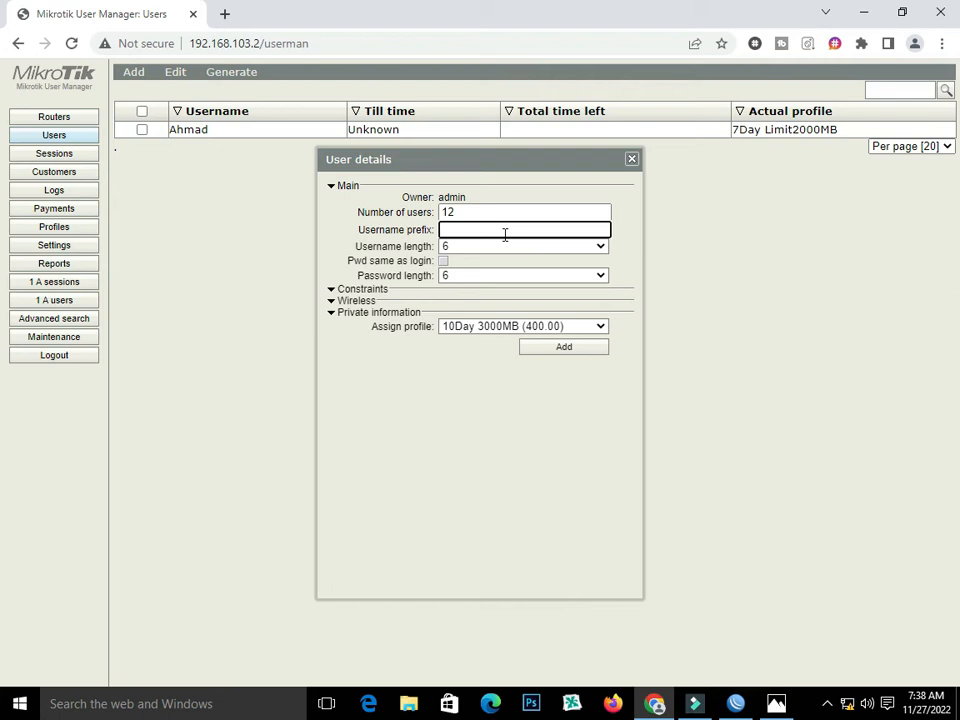
left_click(476, 330)
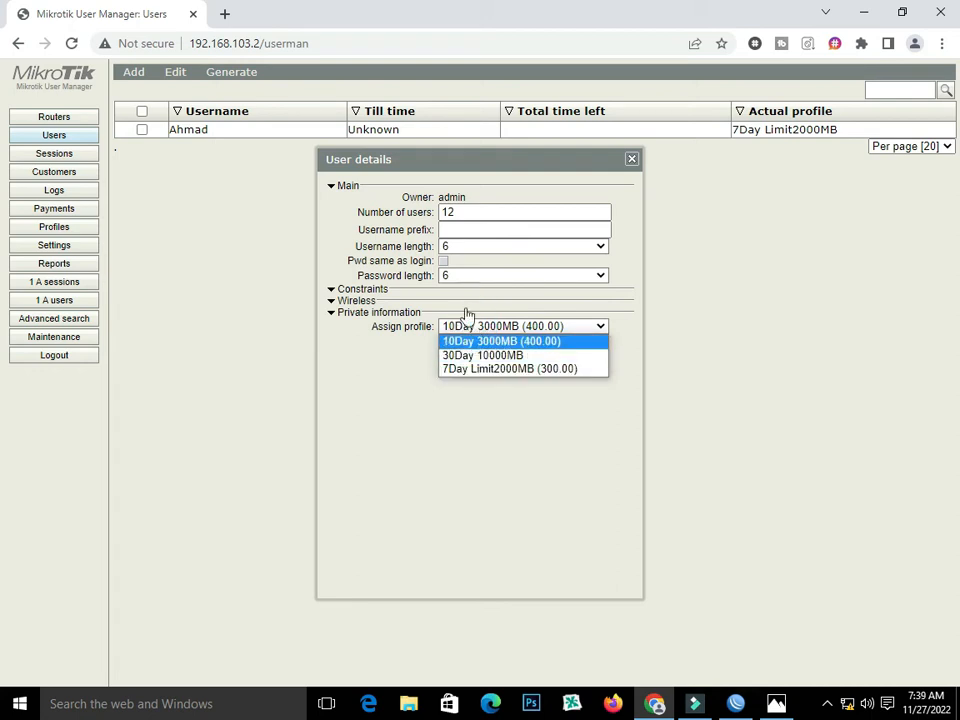
left_click(460, 229)
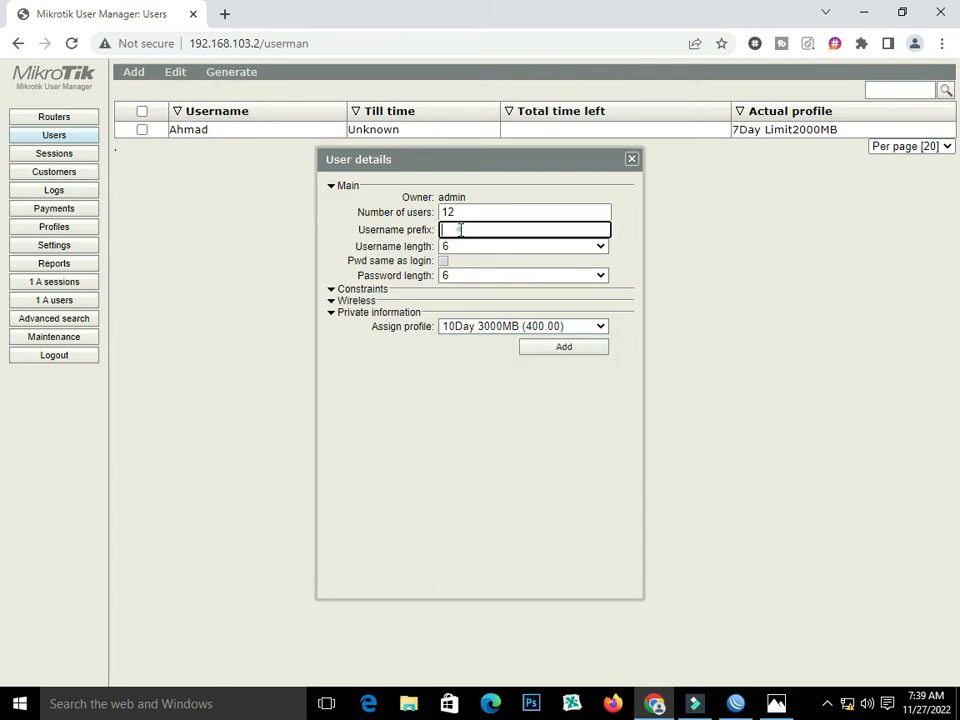
type("10")
left_click(457, 250)
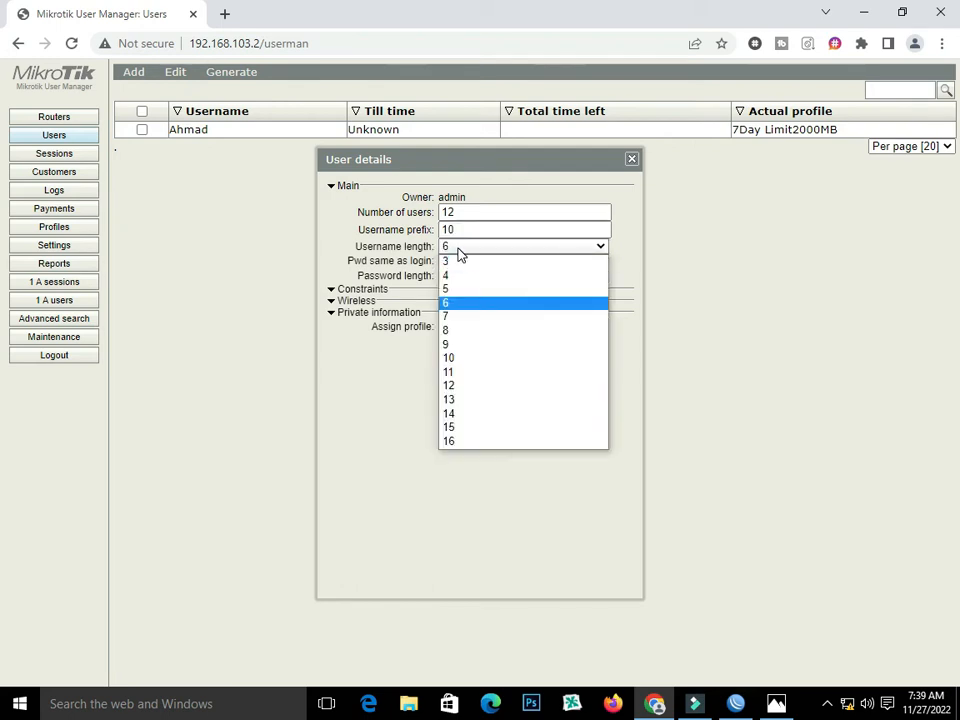
left_click(458, 250)
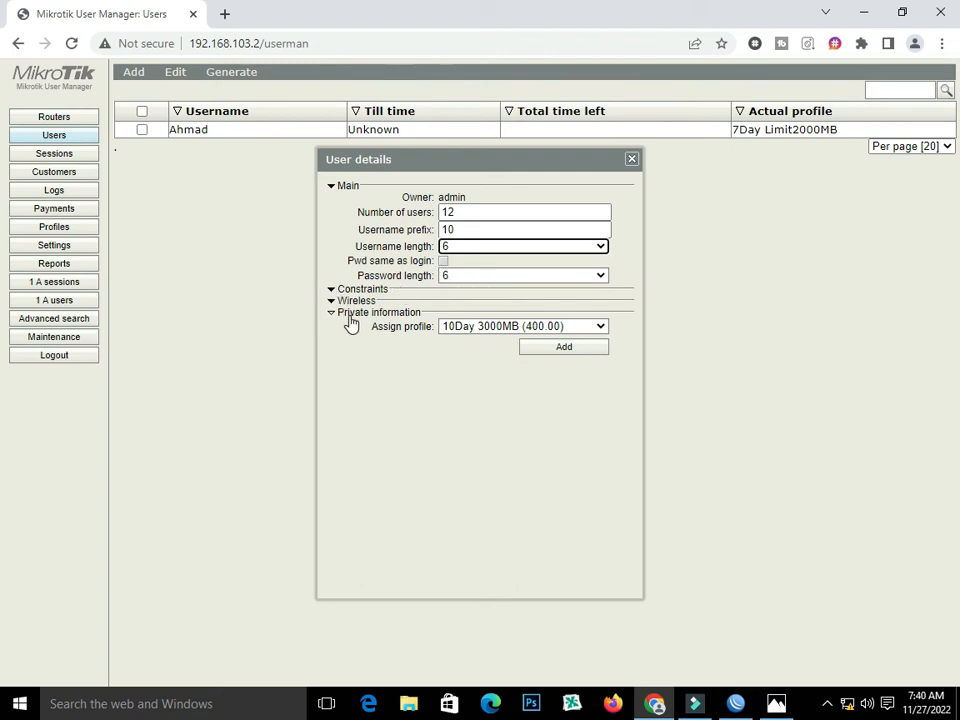
Bind the caller ID on first use with 1 shared user in the constraints, and add the batch of users.
left_click(331, 288)
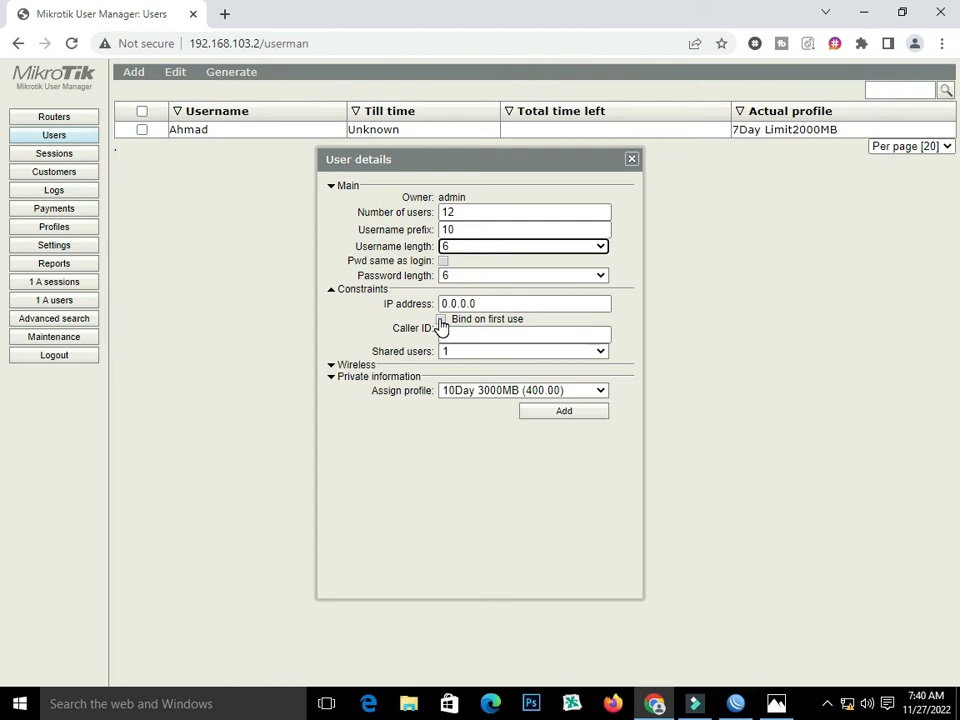
left_click(441, 321)
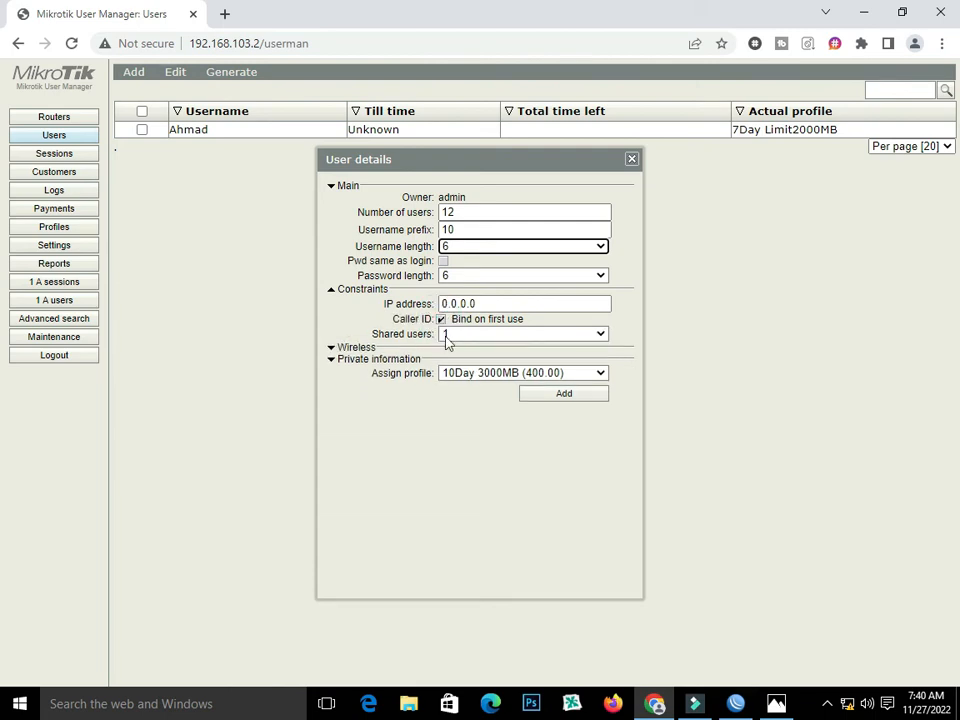
left_click(600, 334)
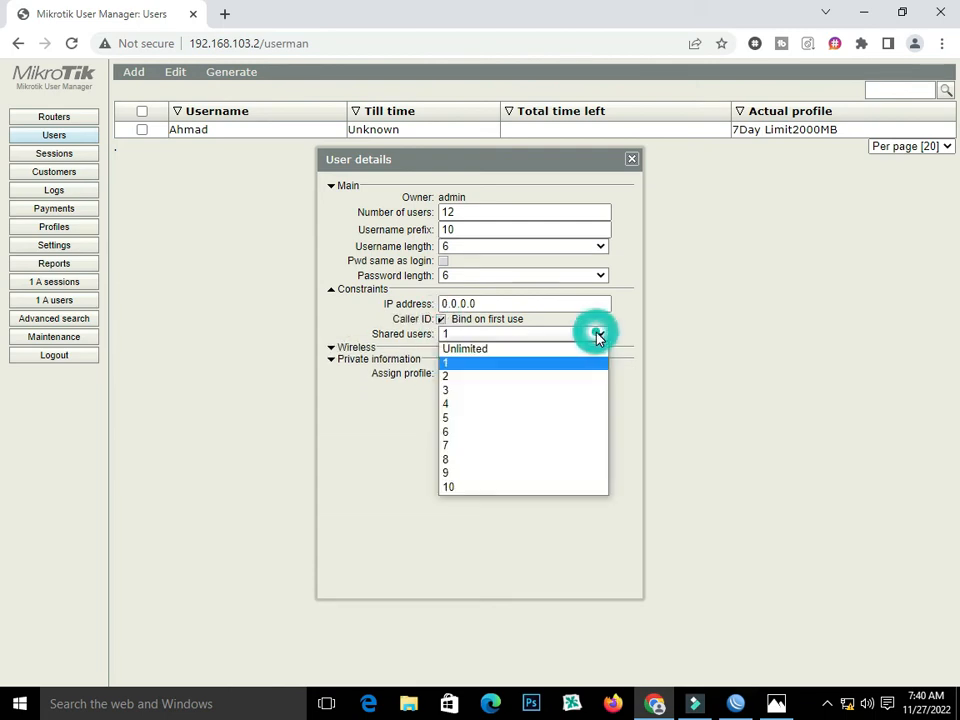
left_click(601, 334)
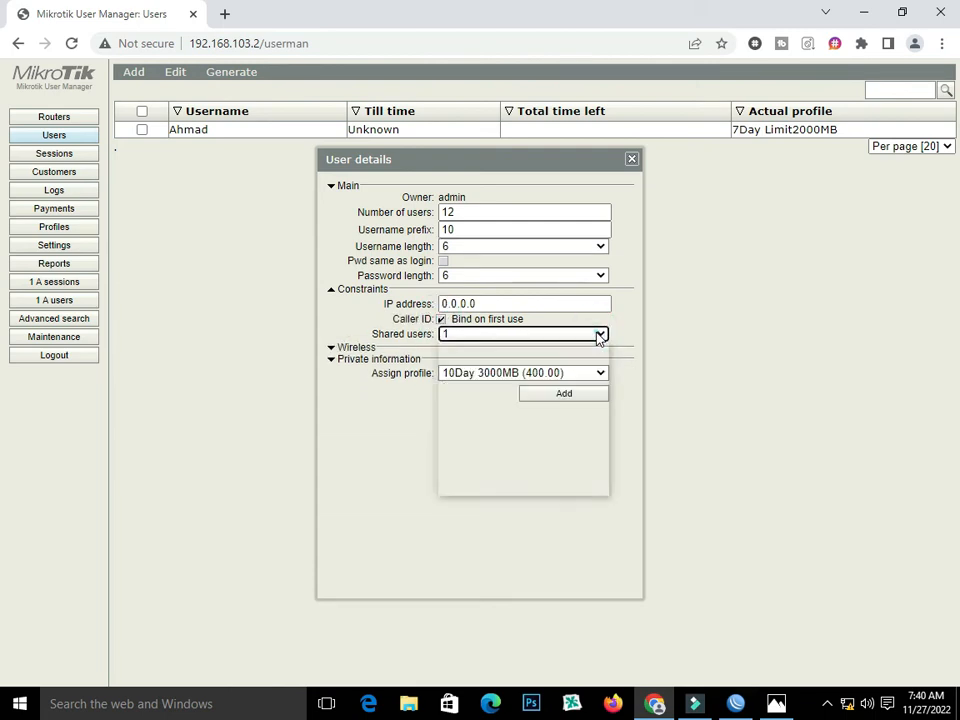
left_click(568, 394)
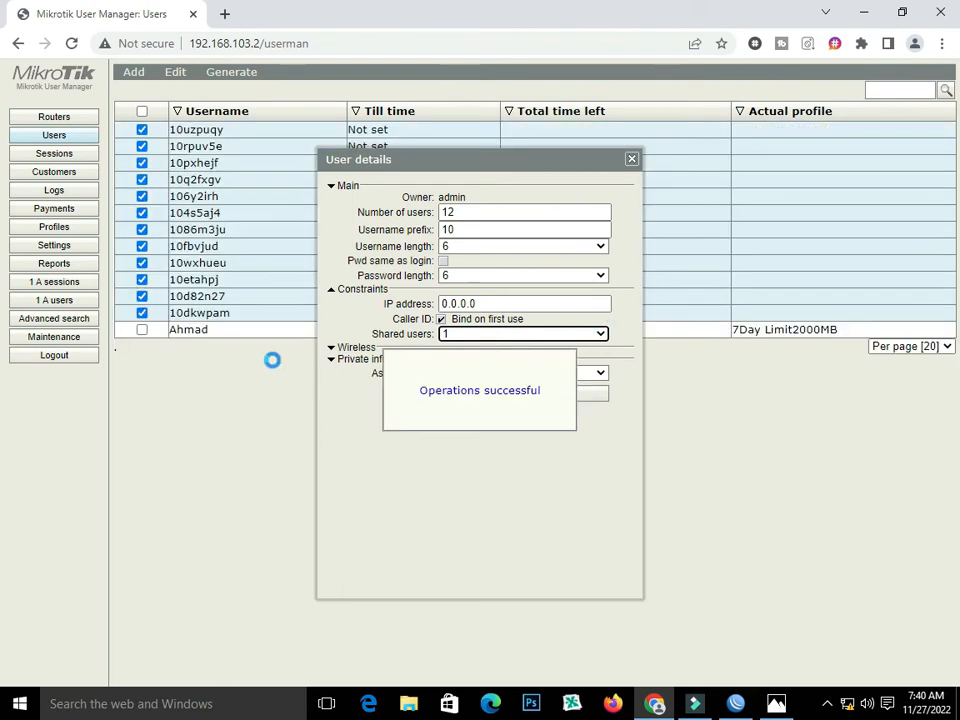
left_click(632, 162)
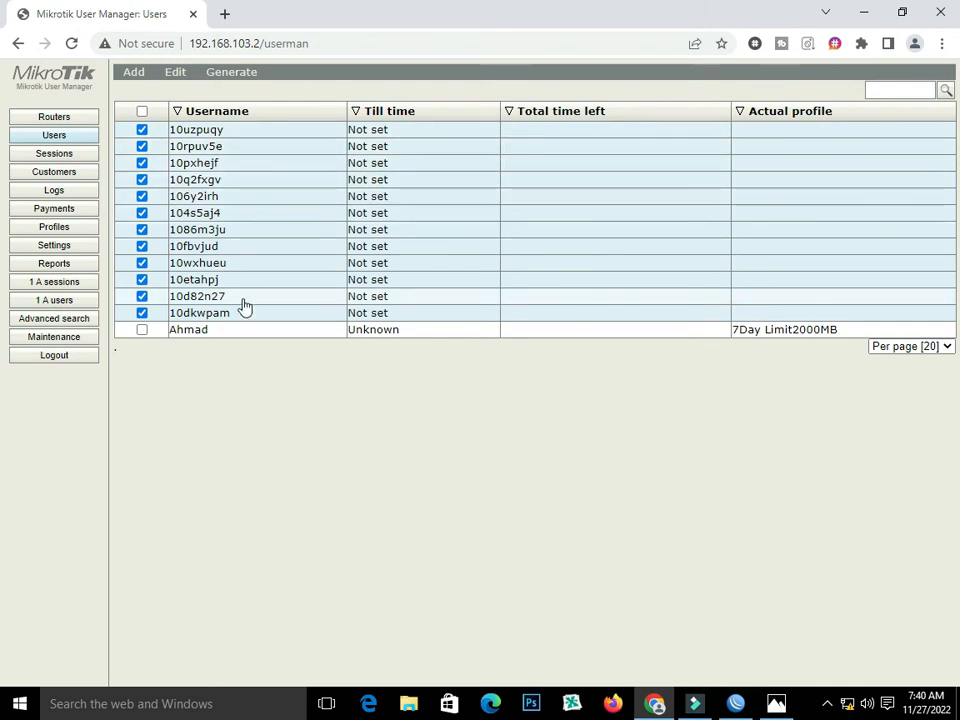
Make the Password column visible in the Users table and save the appearance settings.
left_click(66, 246)
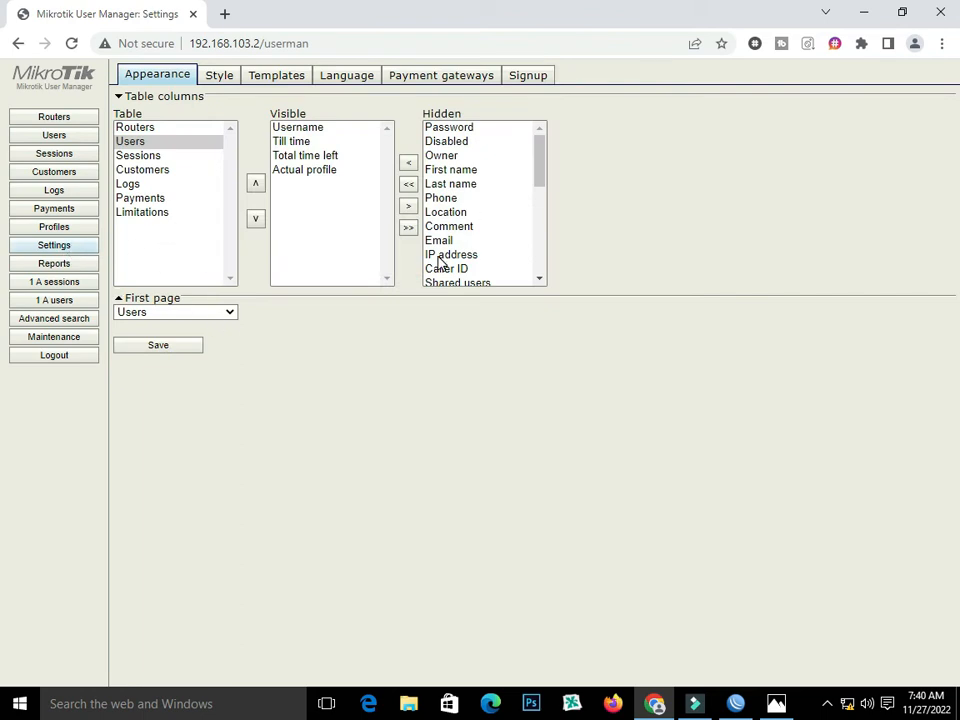
left_click(447, 129)
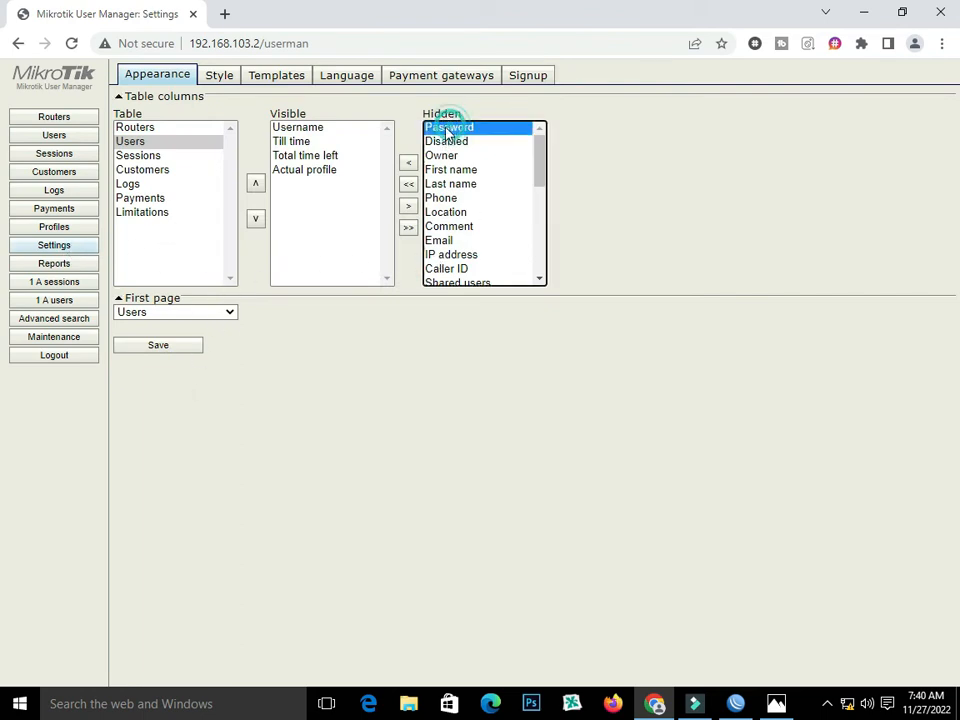
left_click(408, 162)
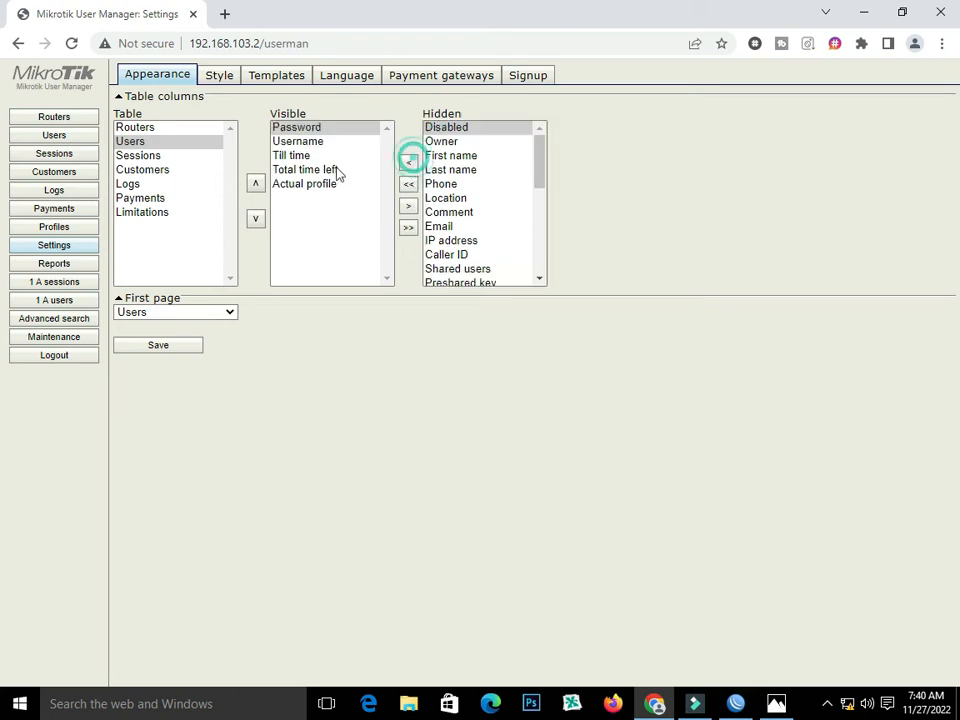
left_click(305, 130)
left_click(308, 143)
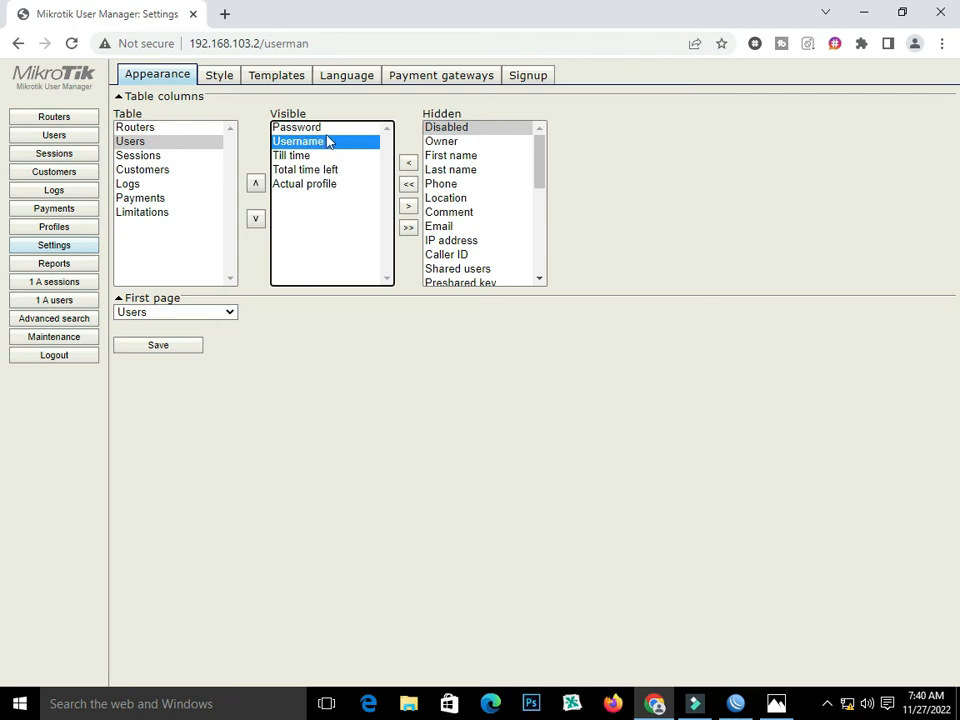
left_click_drag(318, 130, 317, 144)
left_click(317, 133)
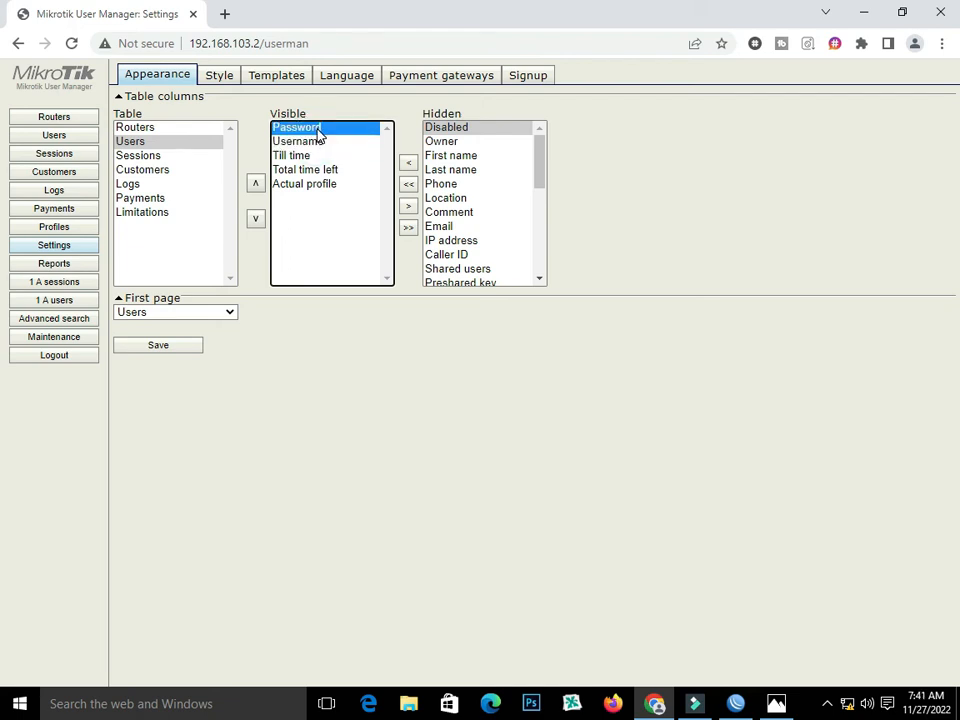
left_click(320, 142)
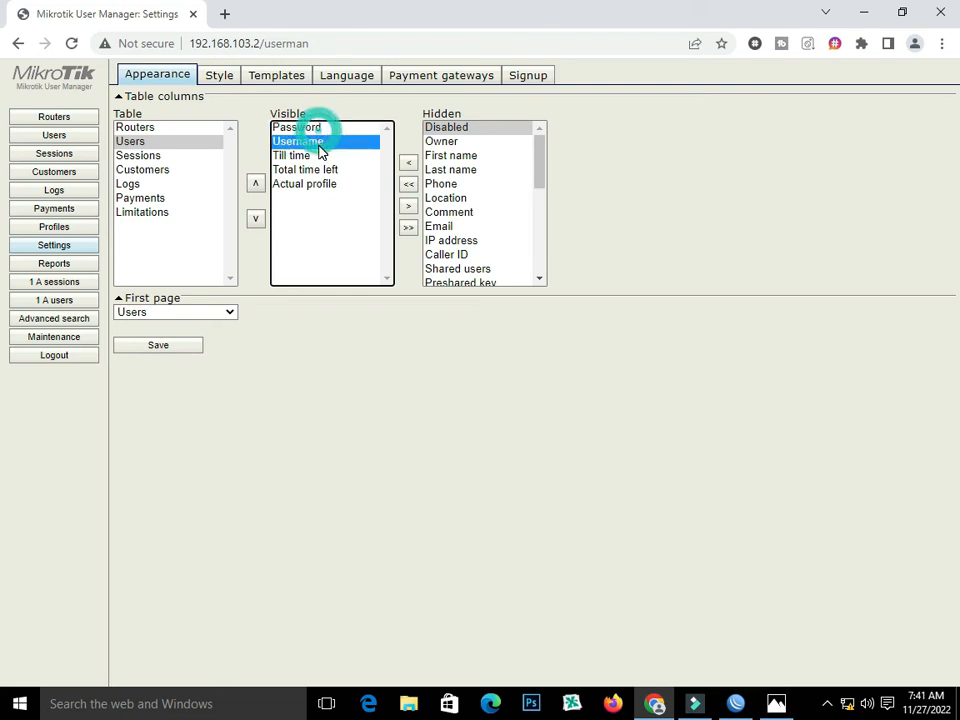
left_click(158, 348)
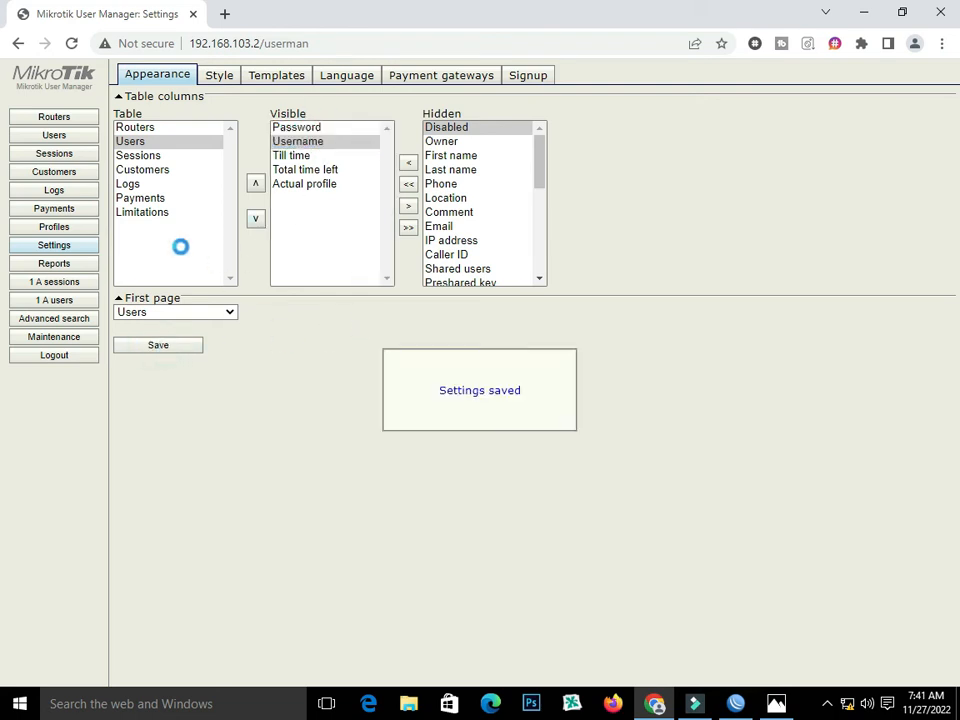
Review the user list and the details of its first generated user.
left_click(64, 137)
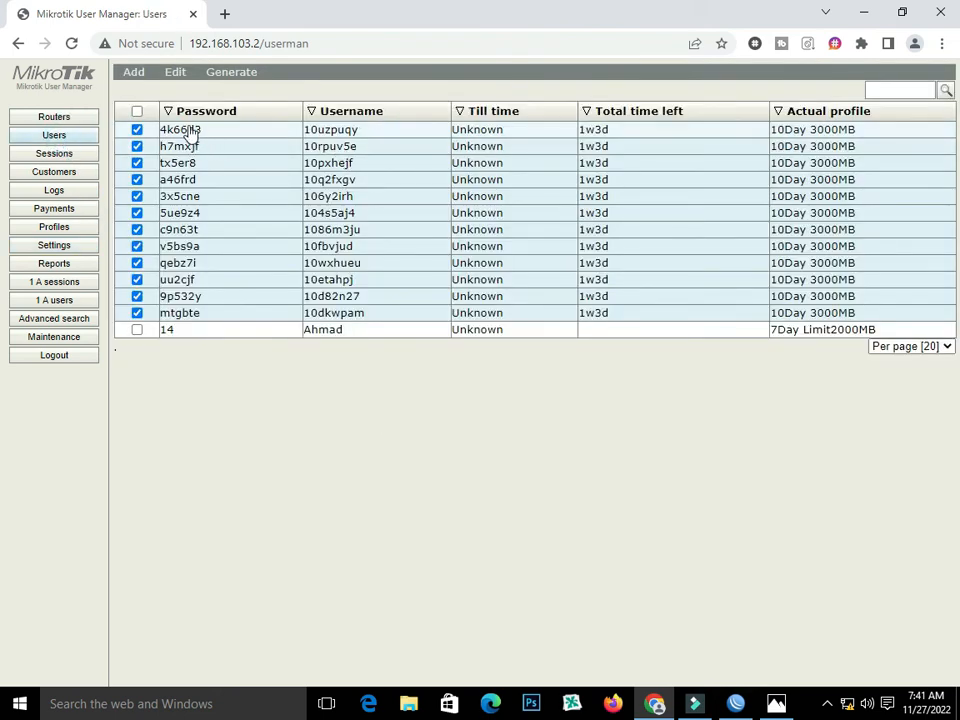
left_click(190, 134)
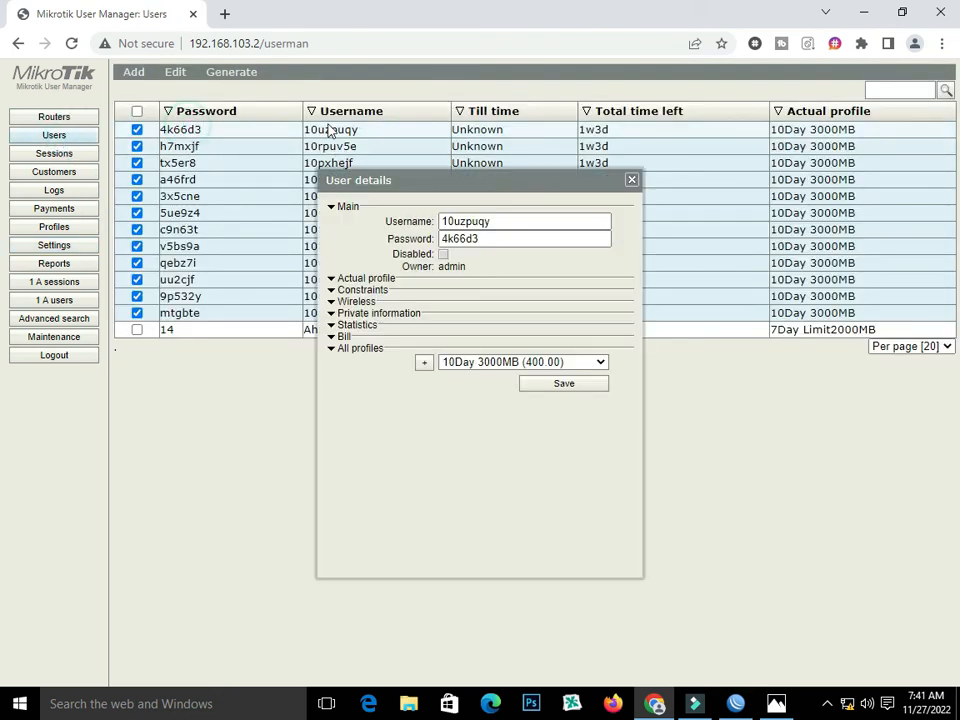
left_click(630, 182)
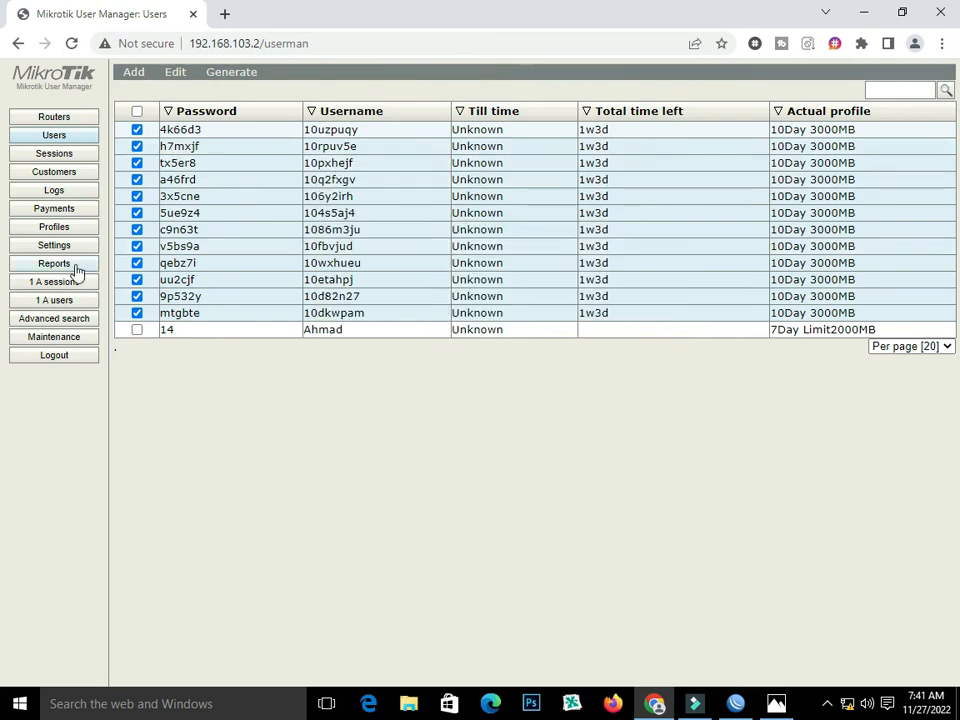
Move the Password column of the Users table from the visible to the hidden columns.
left_click(56, 244)
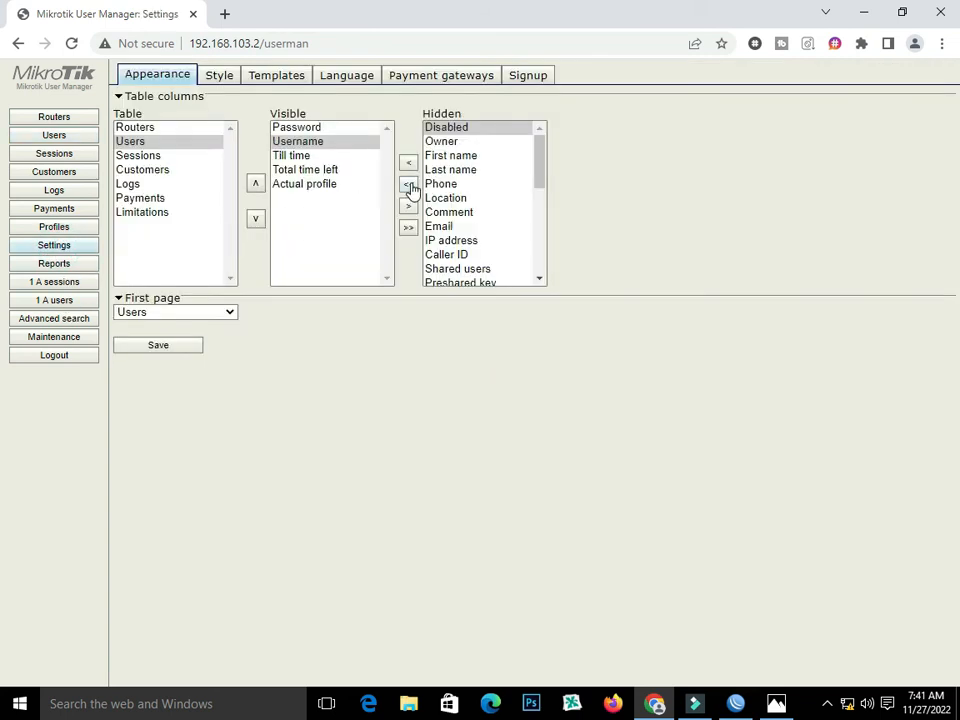
left_click(326, 128)
left_click(330, 156)
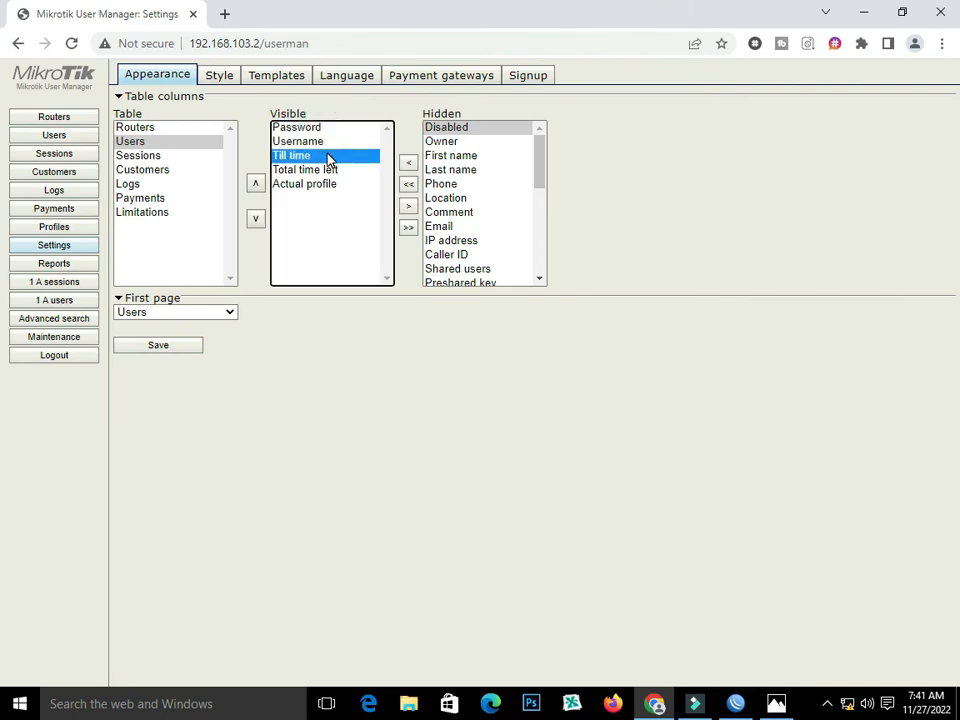
left_click(322, 128)
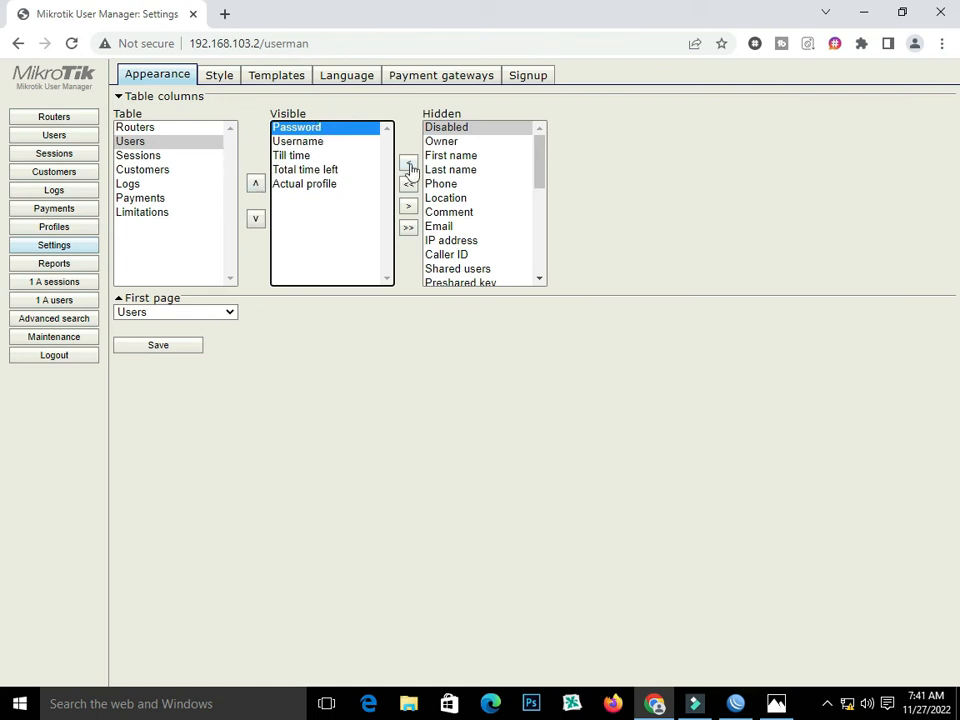
left_click(407, 206)
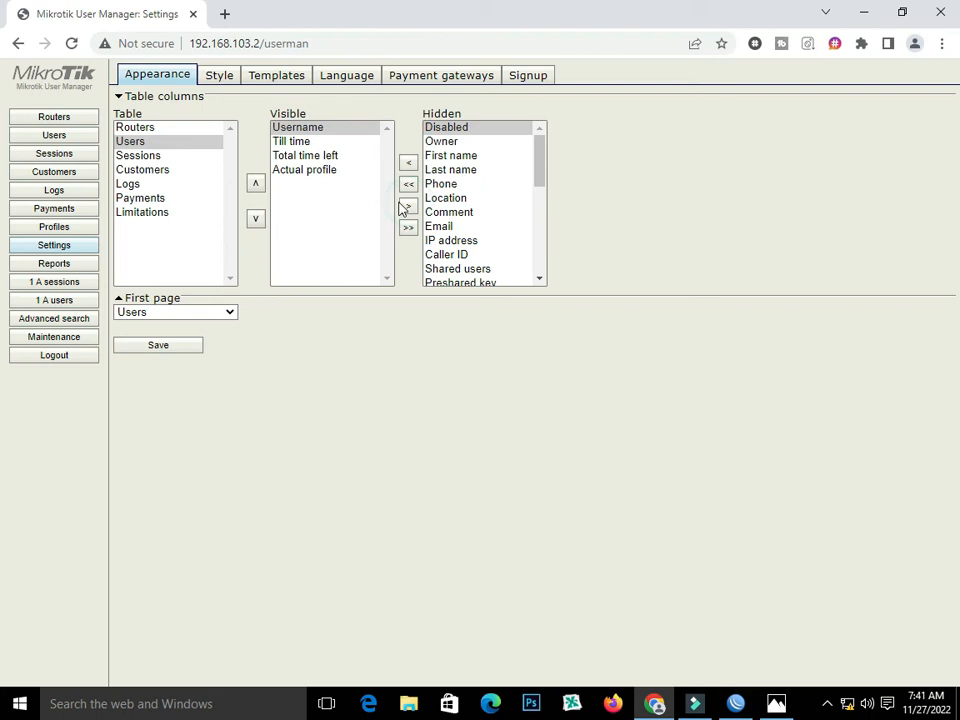
Make the Password column of the Users table visible directly after the Till time column.
left_click(318, 141)
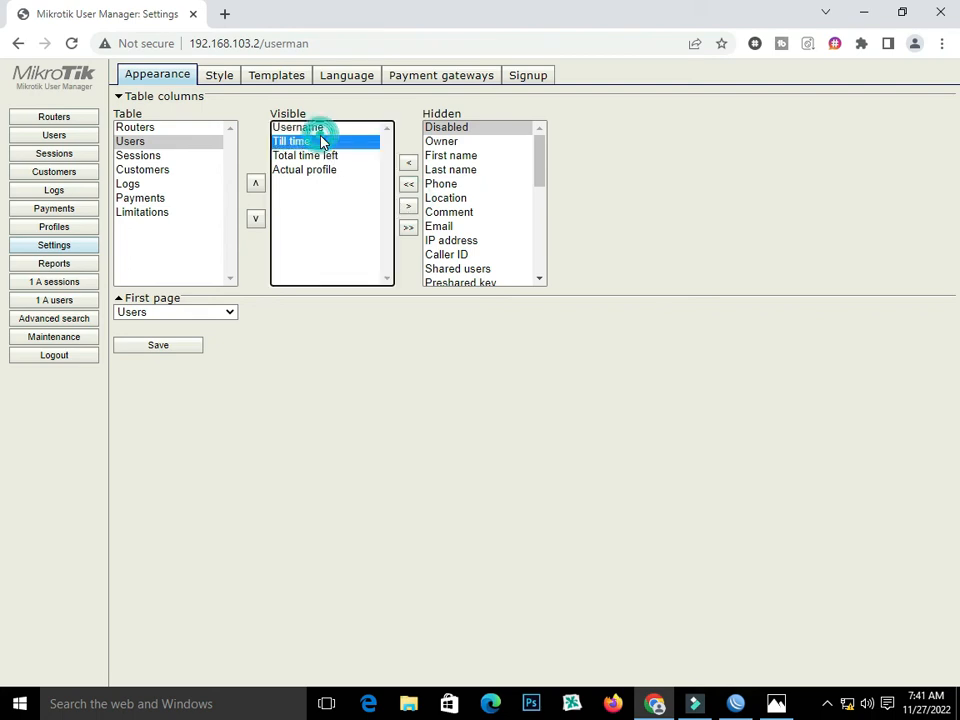
left_click(456, 156)
left_click(540, 148)
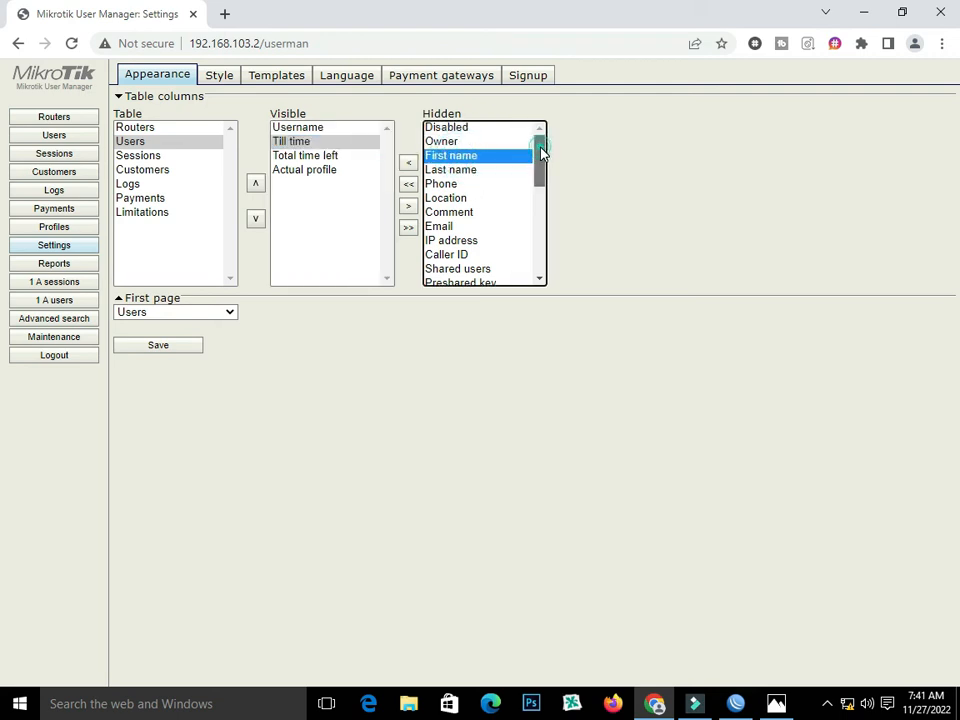
left_click_drag(540, 148, 548, 265)
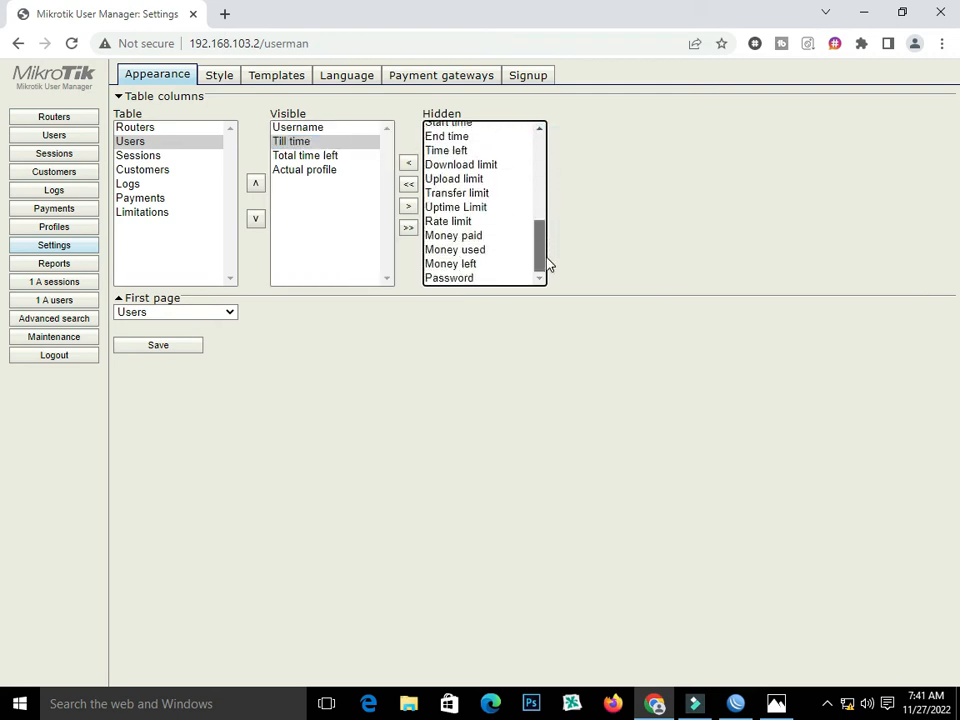
left_click(480, 278)
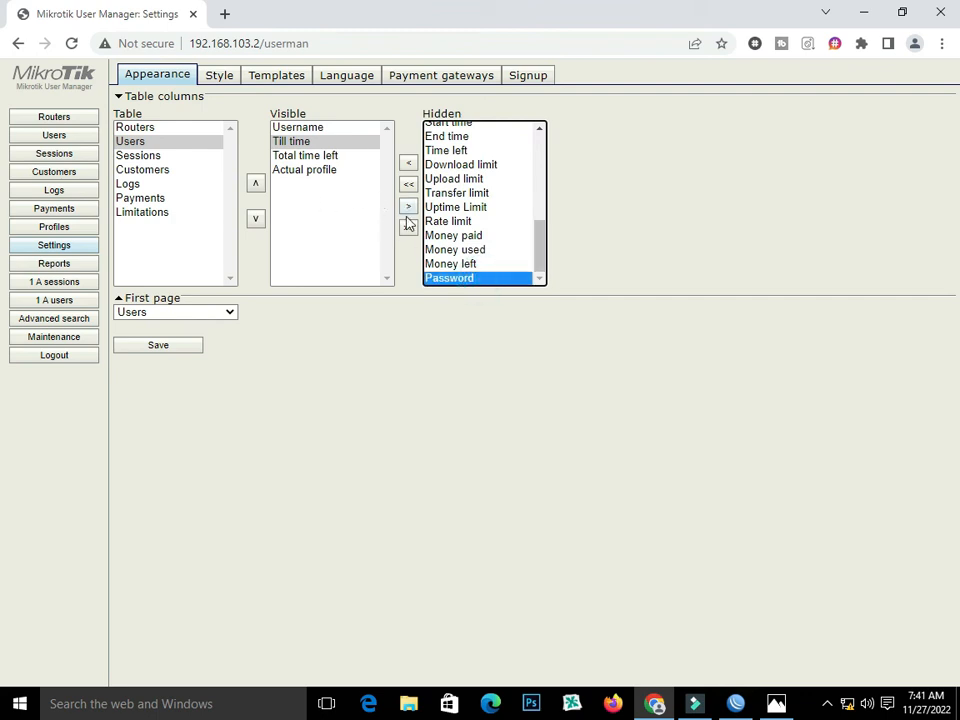
left_click(408, 162)
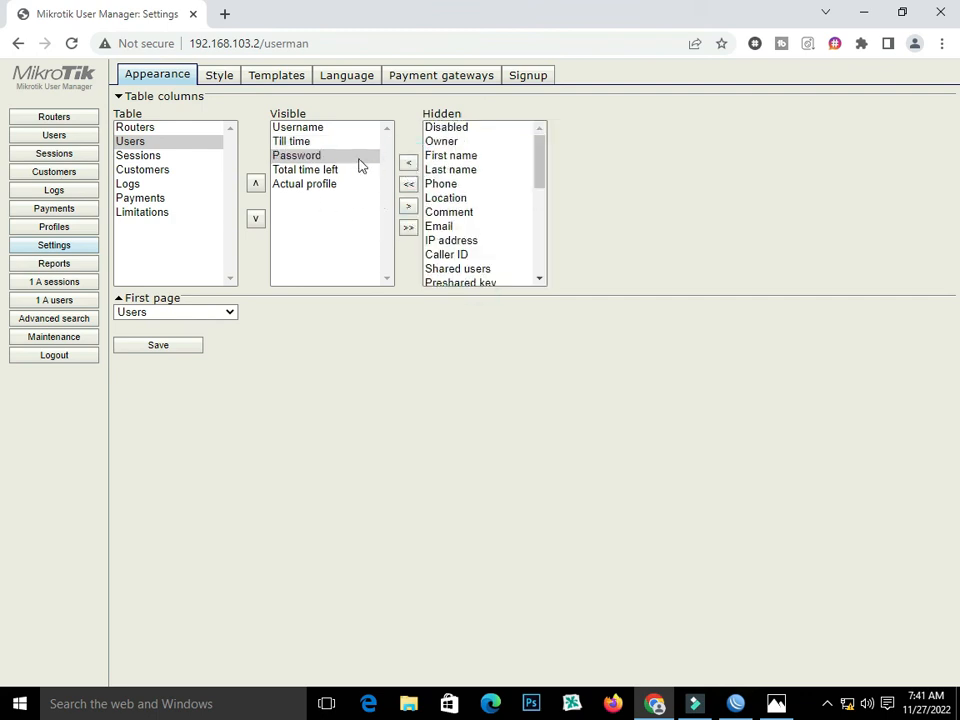
Move the Password column back from the visible to the hidden columns of the Users table.
left_click(352, 157)
left_click(350, 142)
left_click(339, 156)
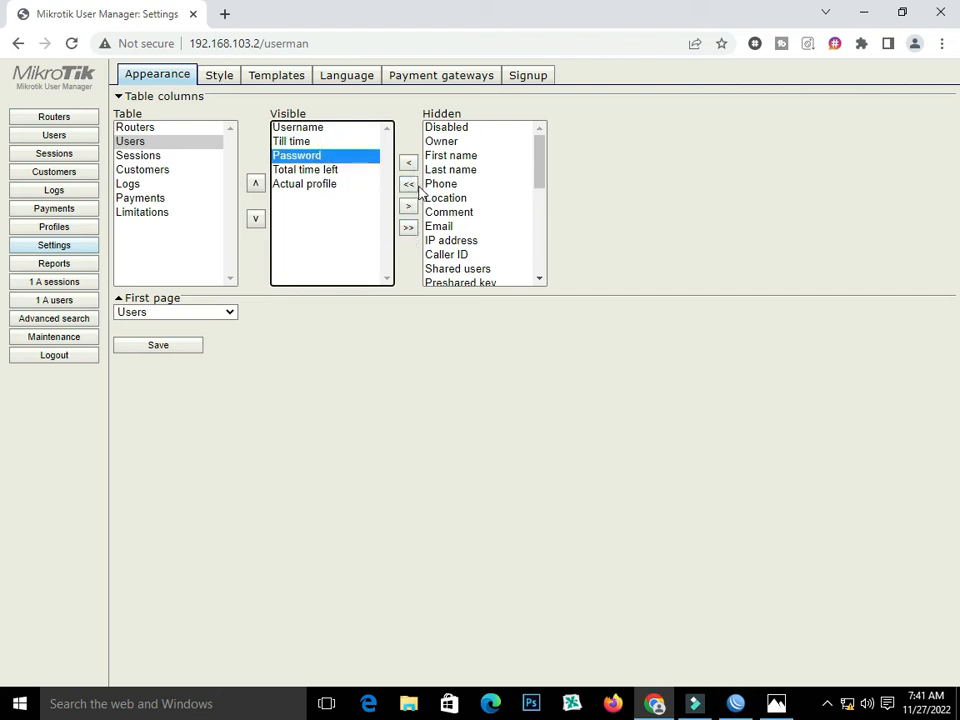
left_click(408, 206)
Make the Password column visible directly after Username in the Users table and save the appearance settings.
left_click(321, 130)
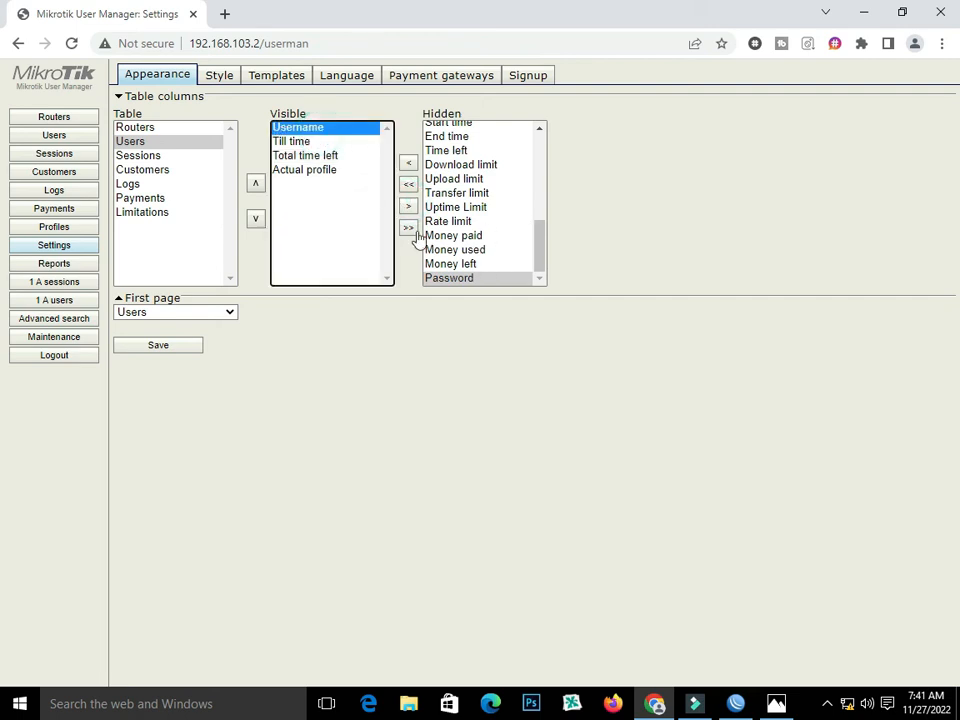
left_click(408, 162)
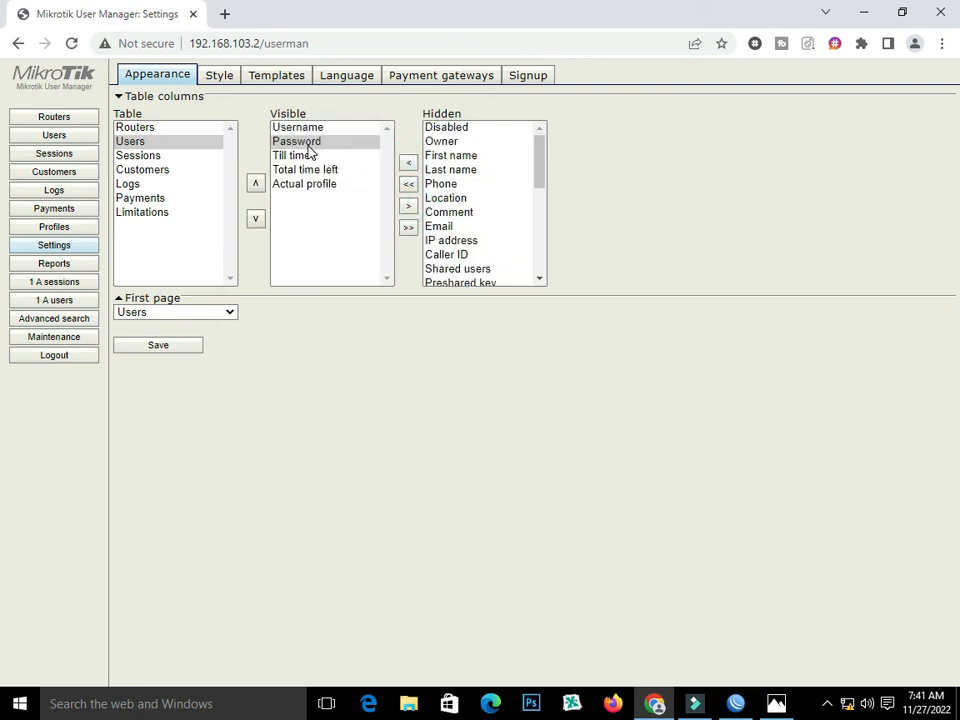
left_click(158, 344)
Generate vouchers for the selected batch of 10Day 3000MB users, with a break after 12 and downloaded as a file.
left_click(72, 139)
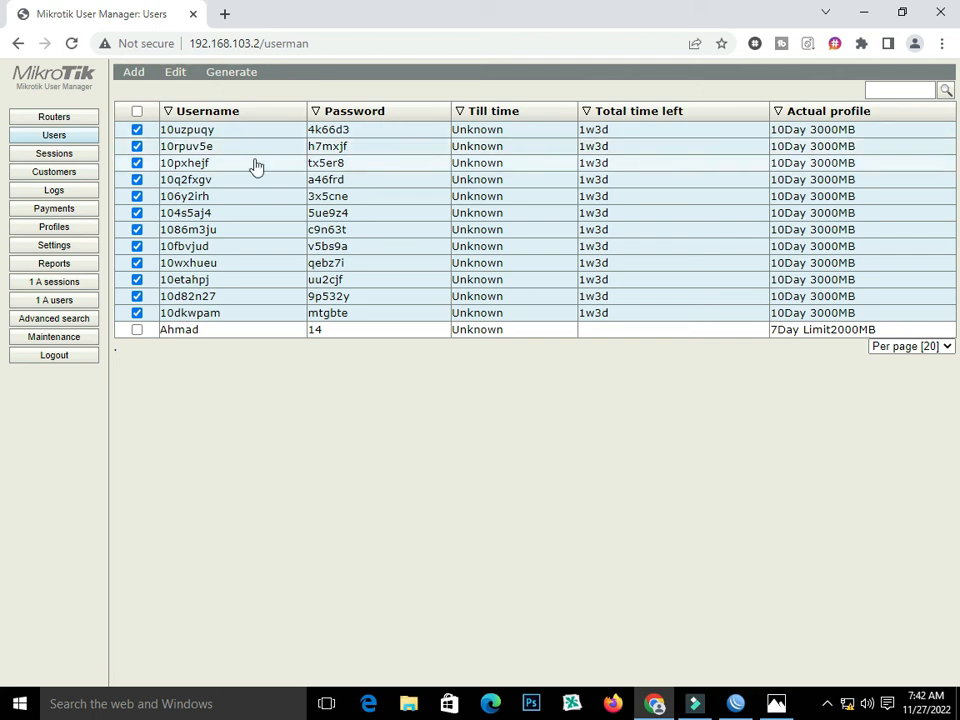
left_click(225, 71)
left_click(243, 106)
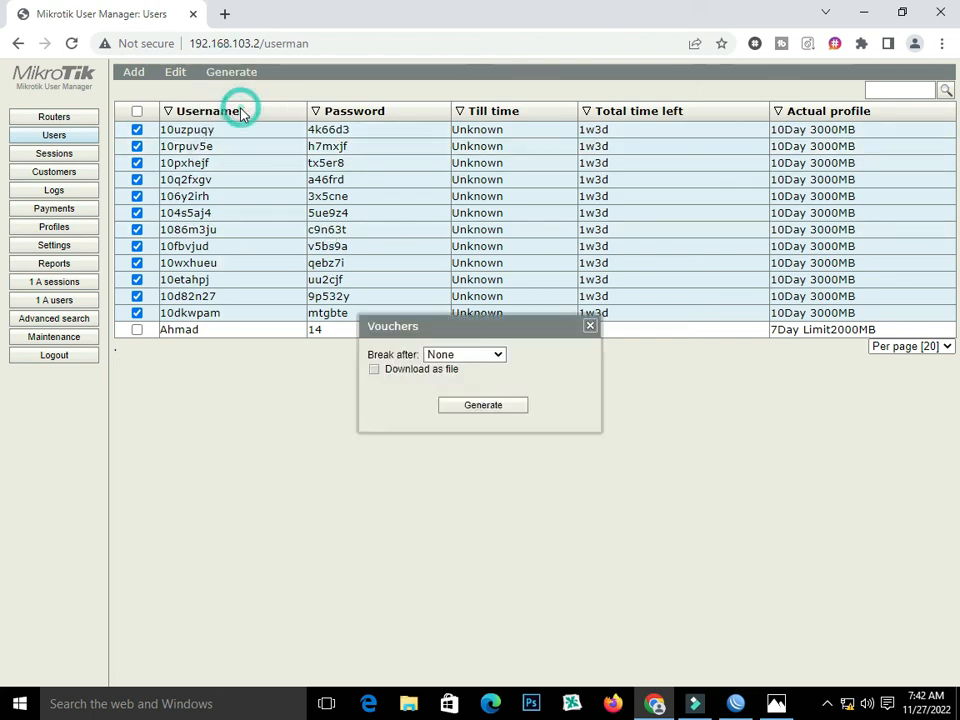
left_click(475, 358)
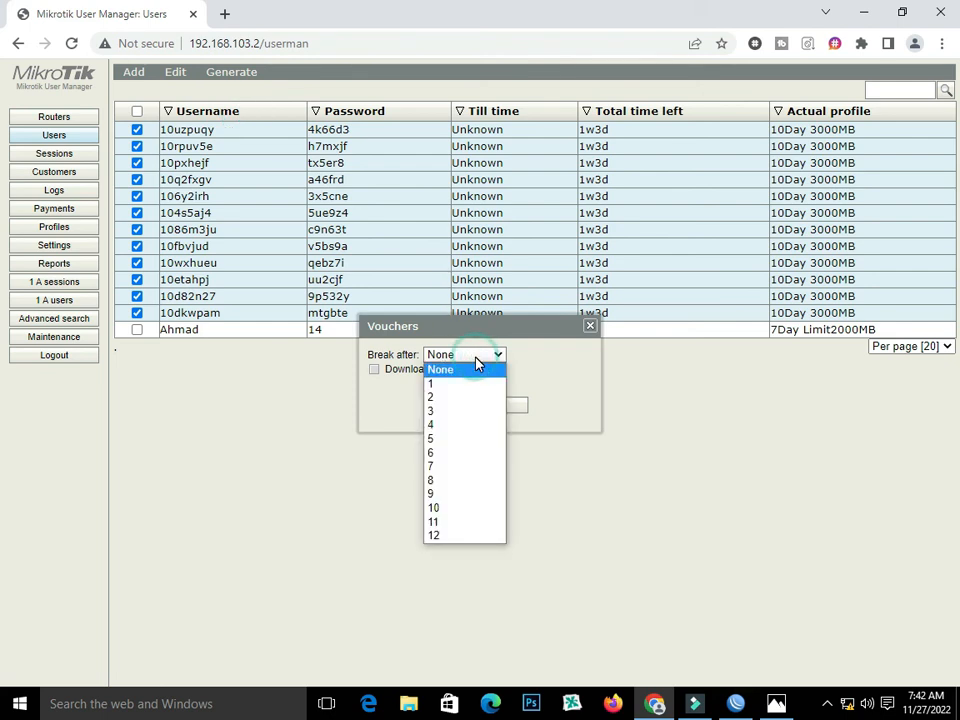
left_click(462, 538)
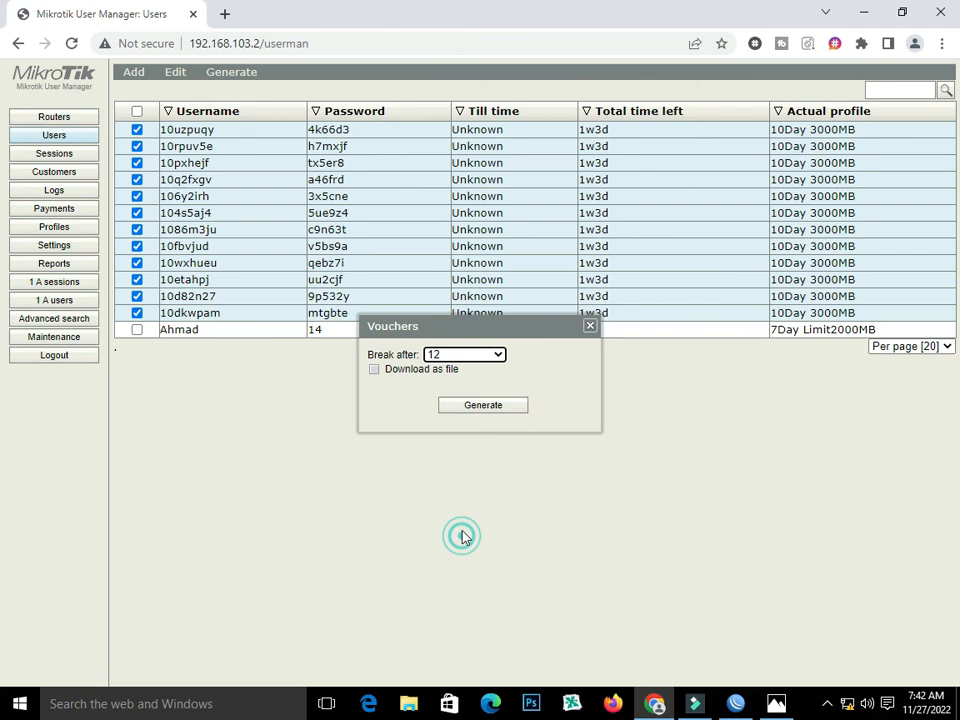
left_click(447, 357)
left_click(447, 357)
left_click(375, 371)
left_click(476, 410)
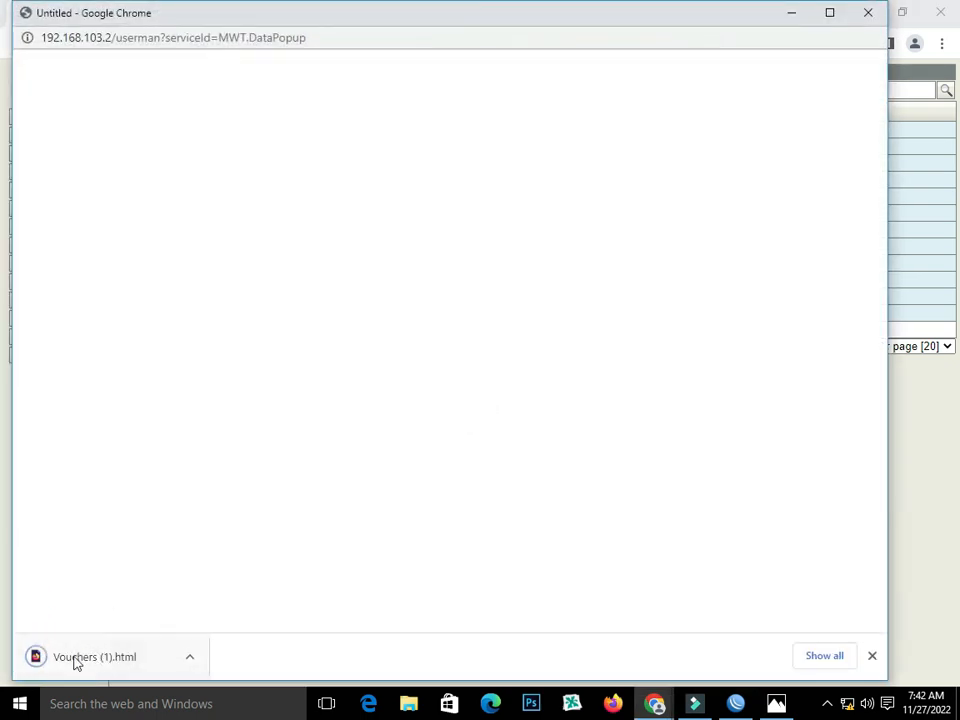
Open the downloaded Vouchers (1).html file and examine the login and password on the vouchers.
left_click(80, 658)
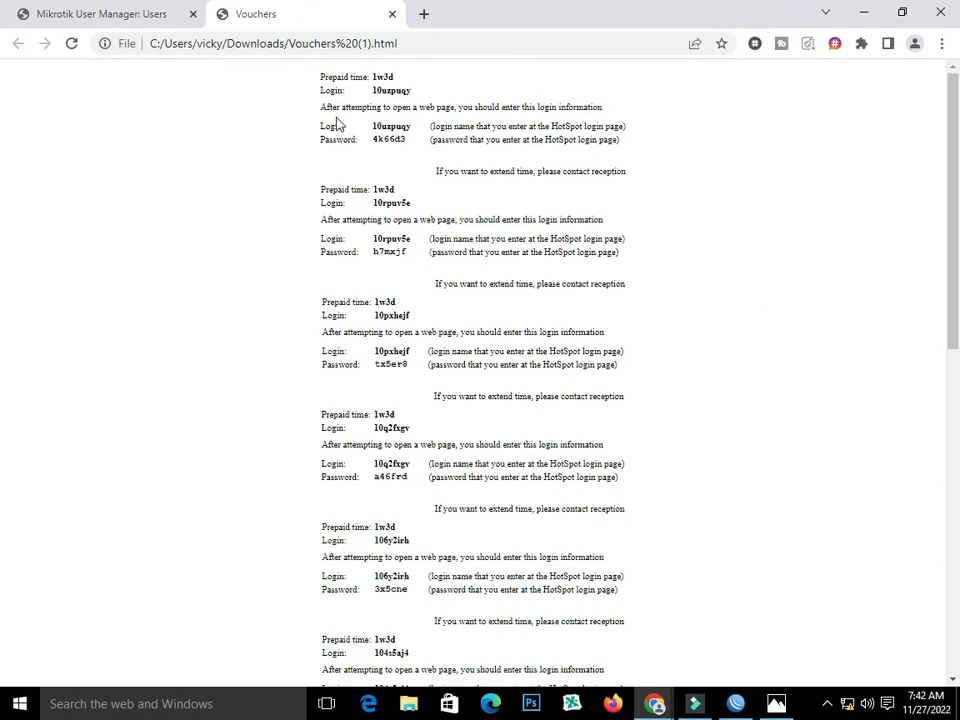
scroll(380, 310, "down", 7)
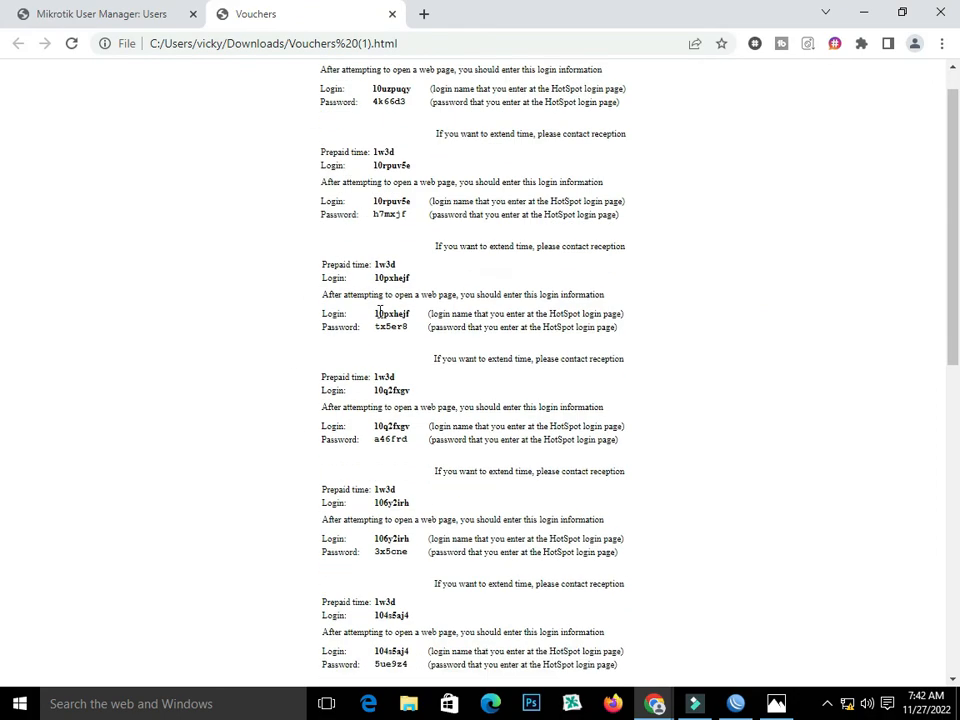
scroll(370, 300, "up", 7)
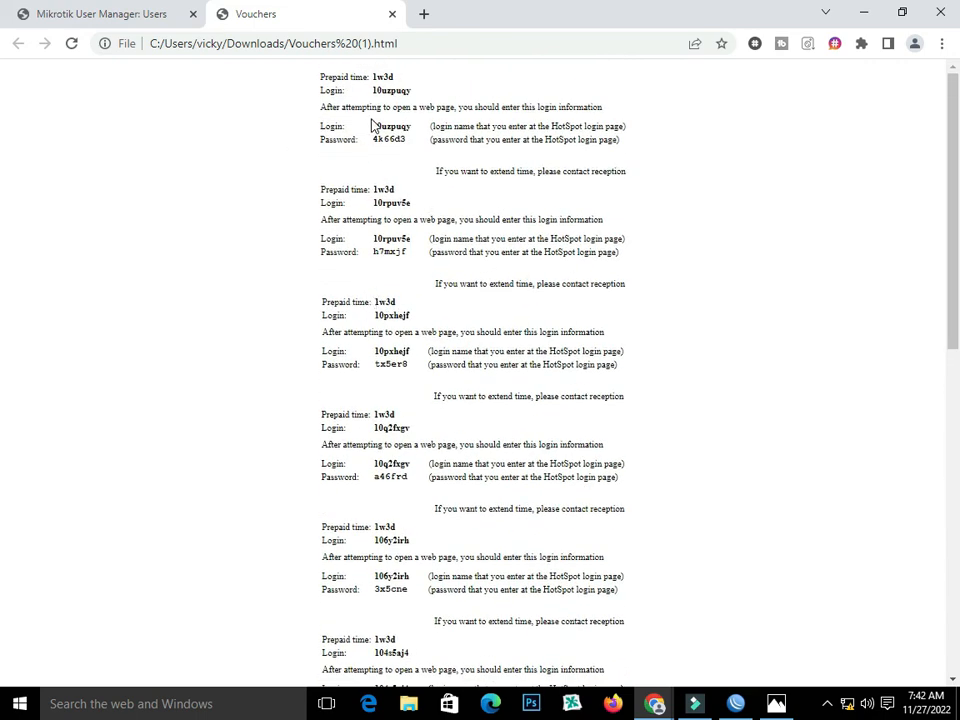
left_click_drag(373, 126, 406, 139)
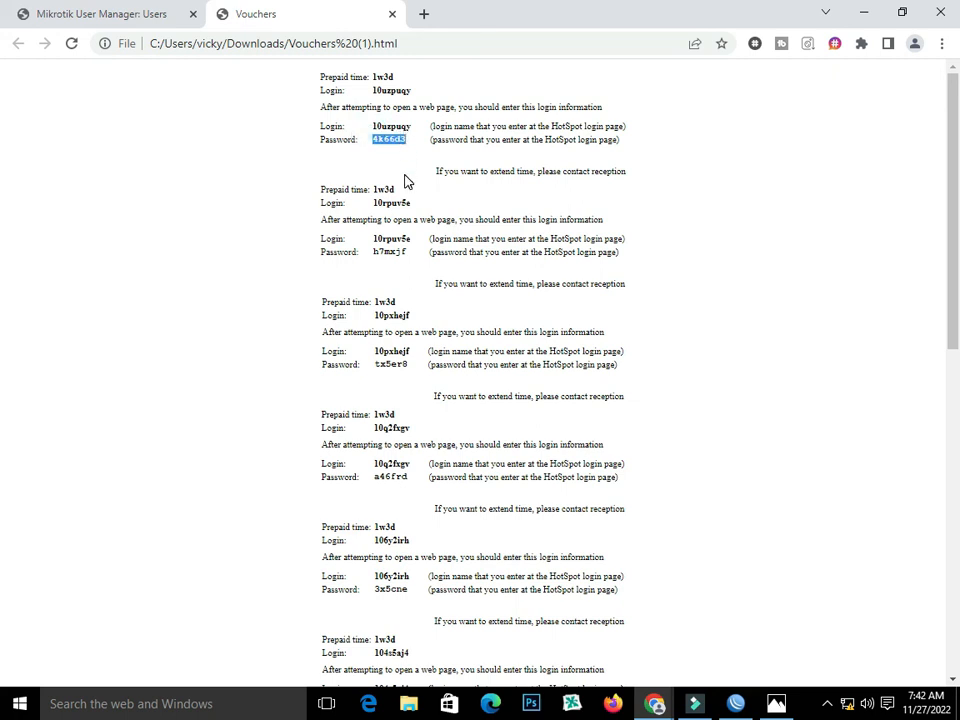